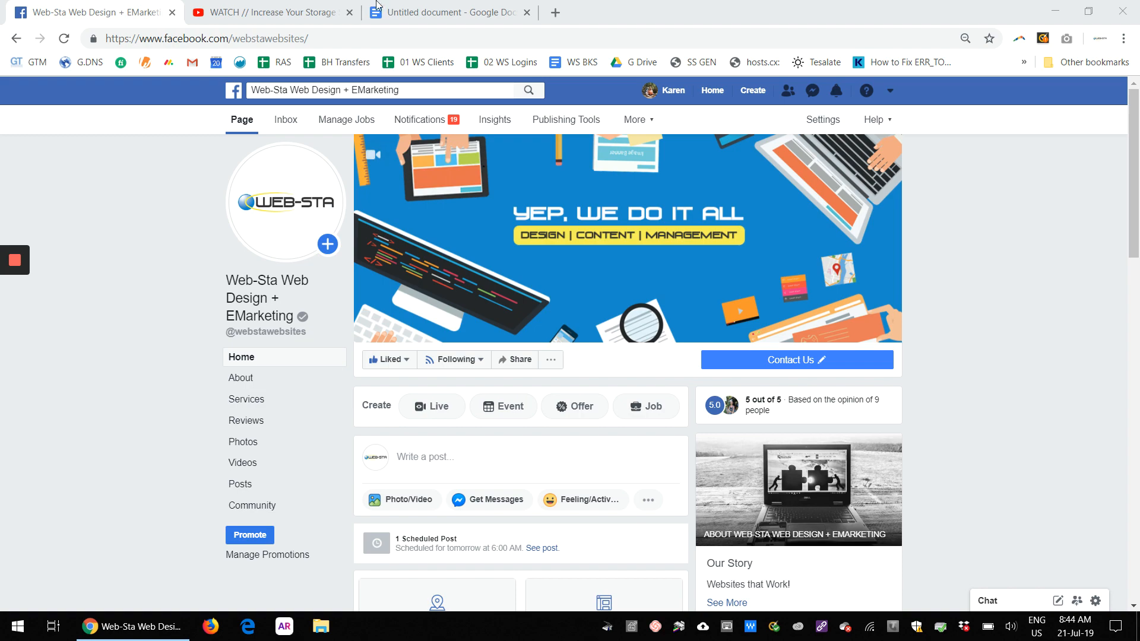
Step: Review the YouTube video page, the Facebook page and the drafted post text in the document
click(228, 14)
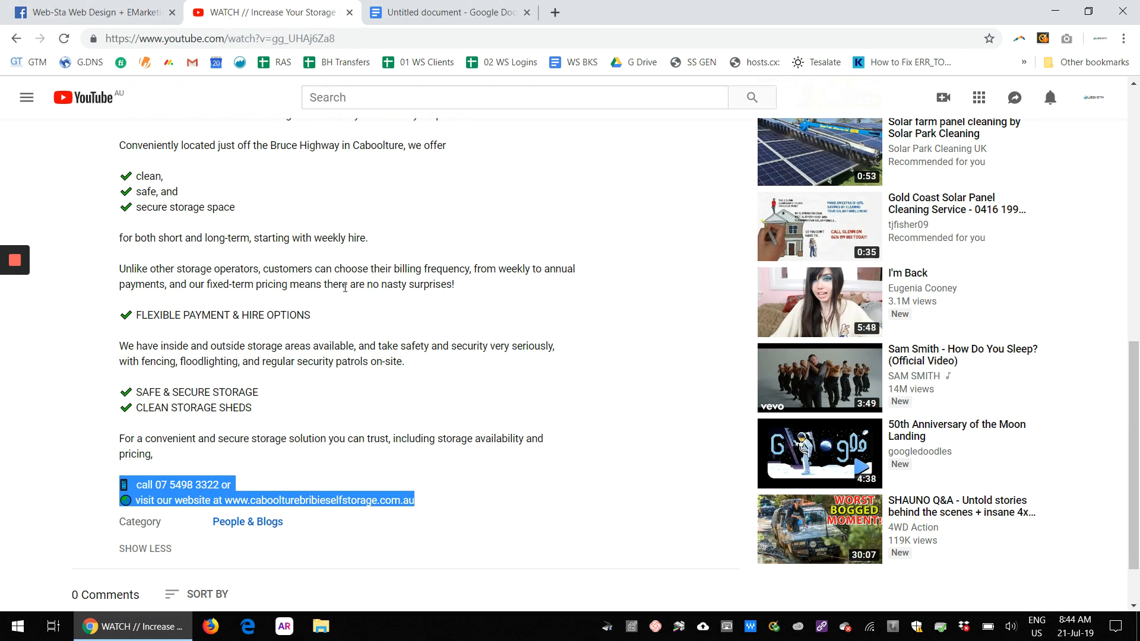
scroll(287, 333, up, 10)
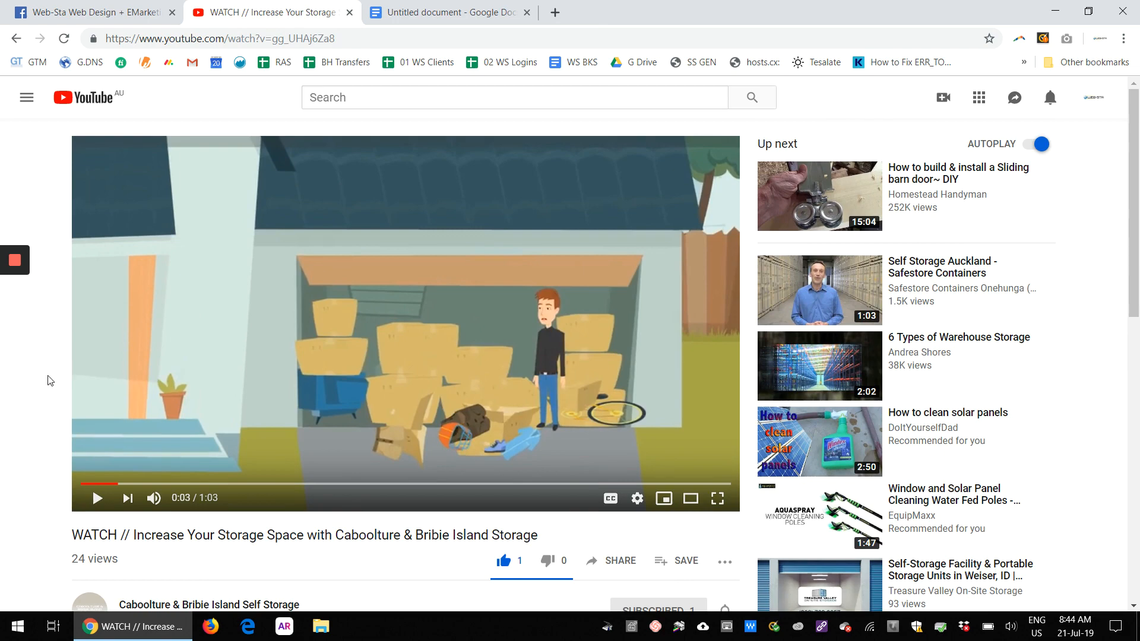
scroll(47, 378, down, 3)
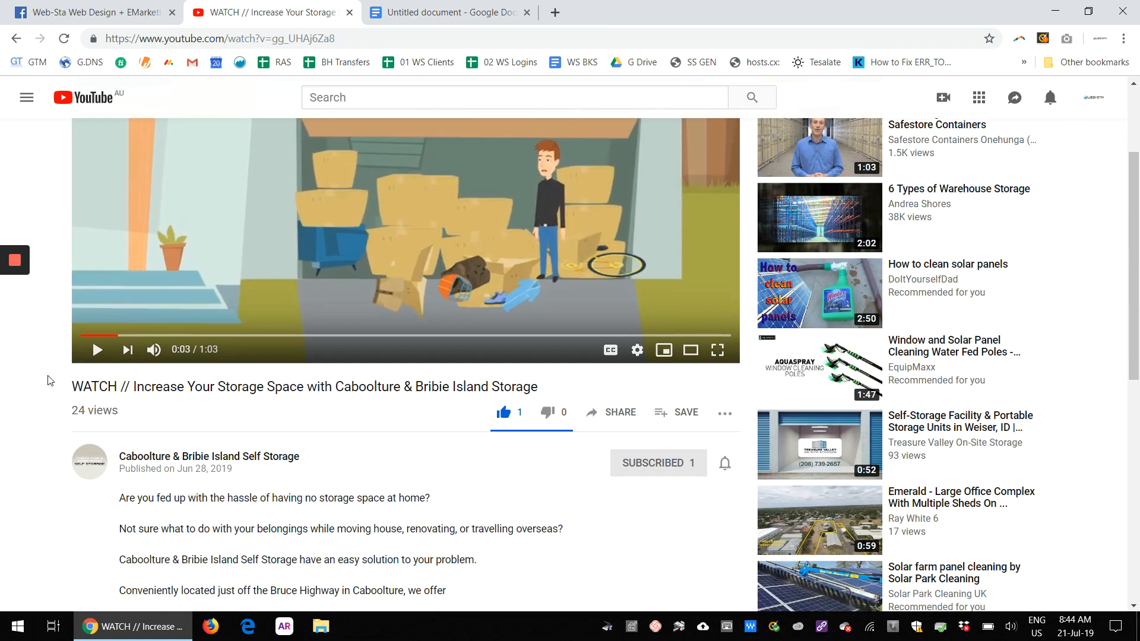
scroll(50, 381, up, 3)
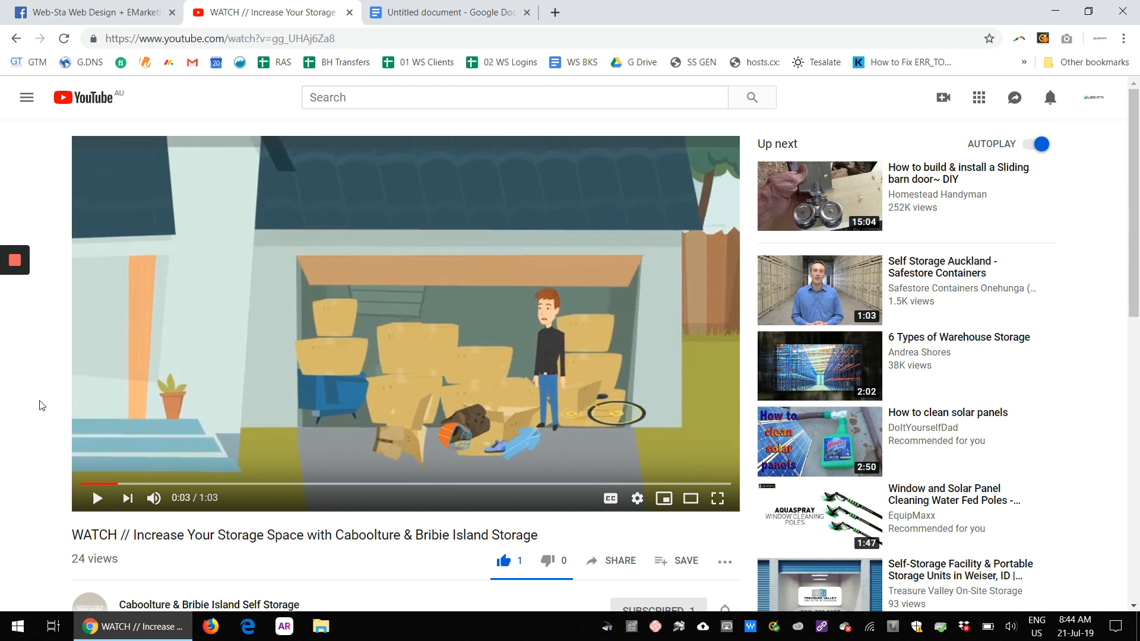
click(110, 18)
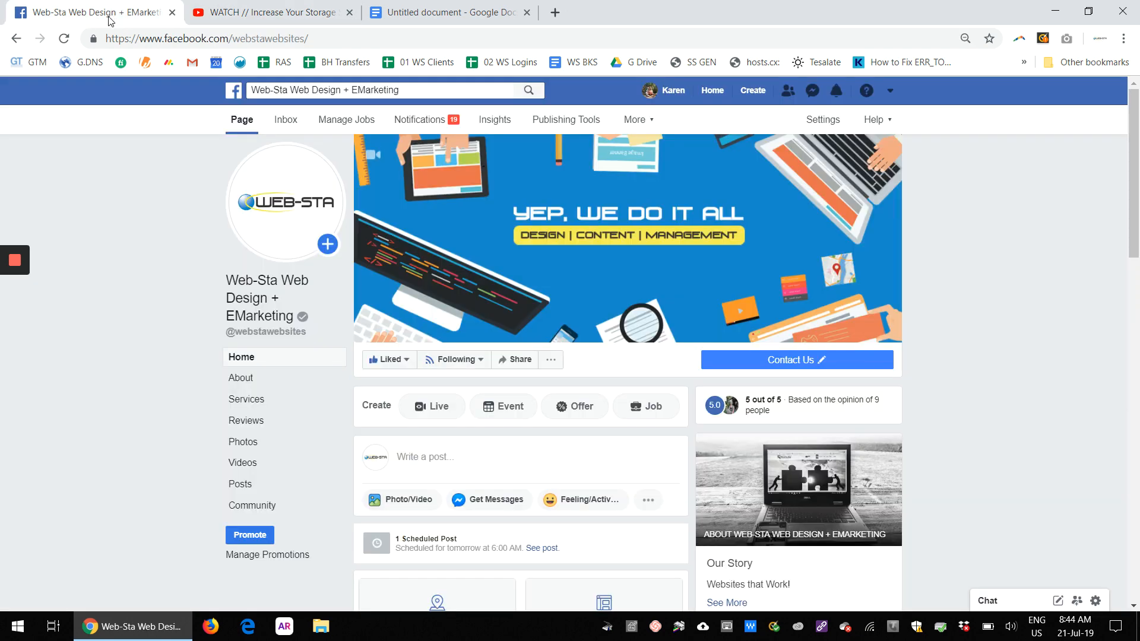
click(284, 7)
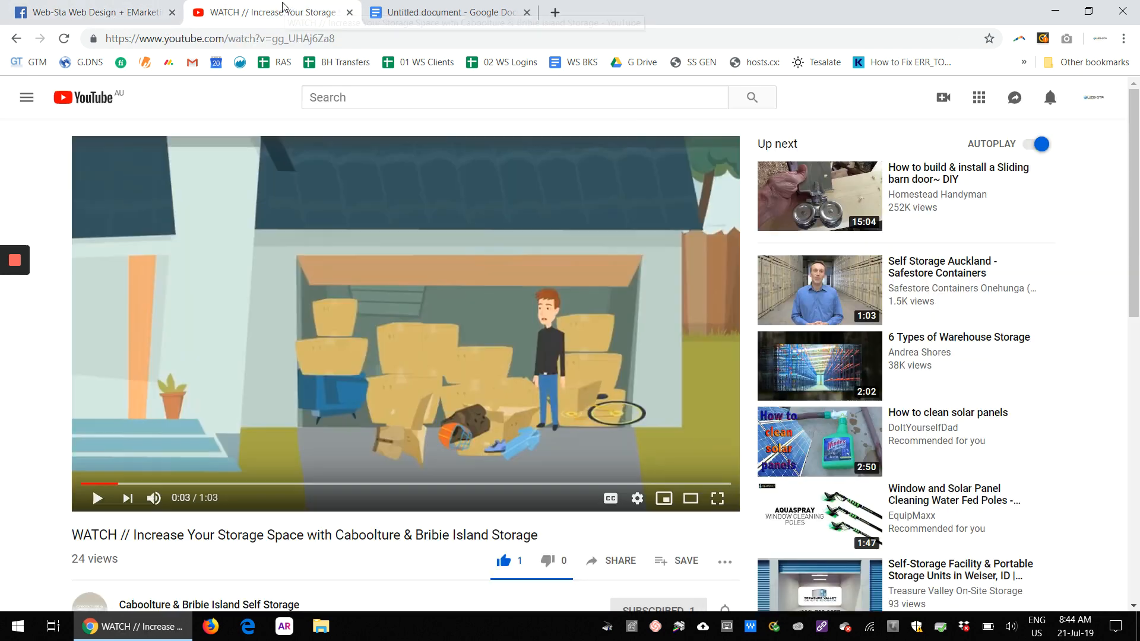
click(433, 10)
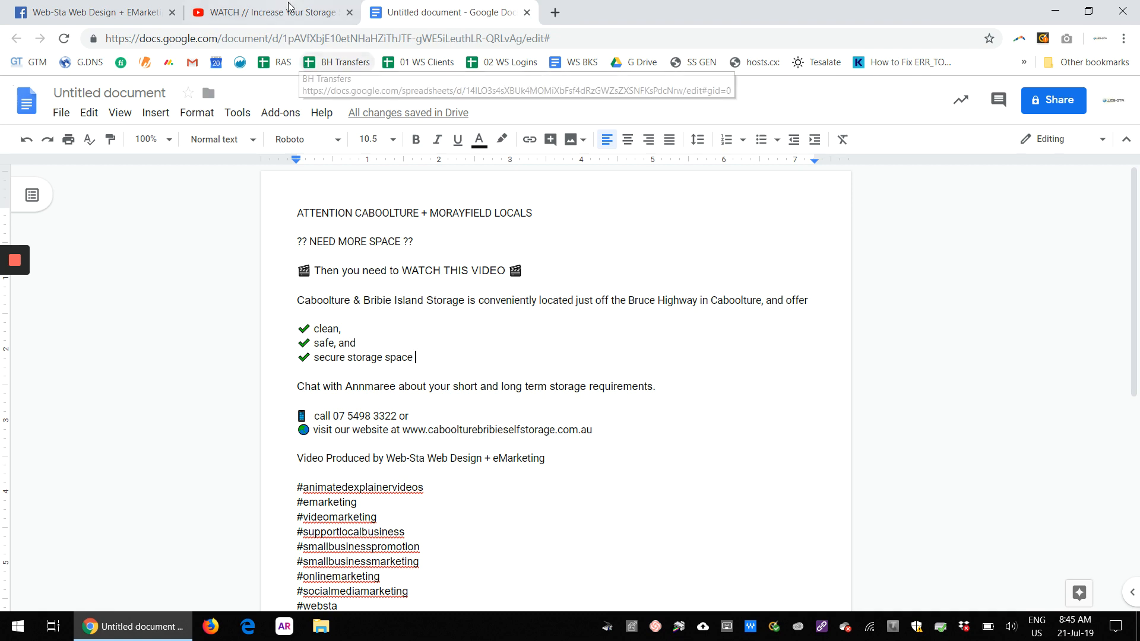
click(265, 10)
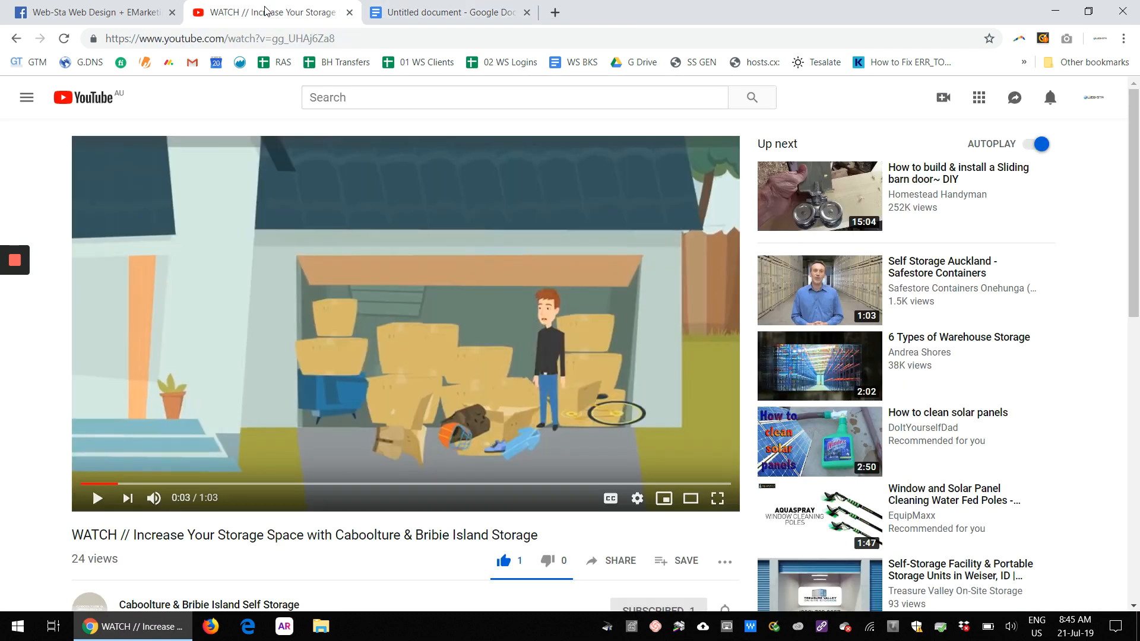
click(427, 14)
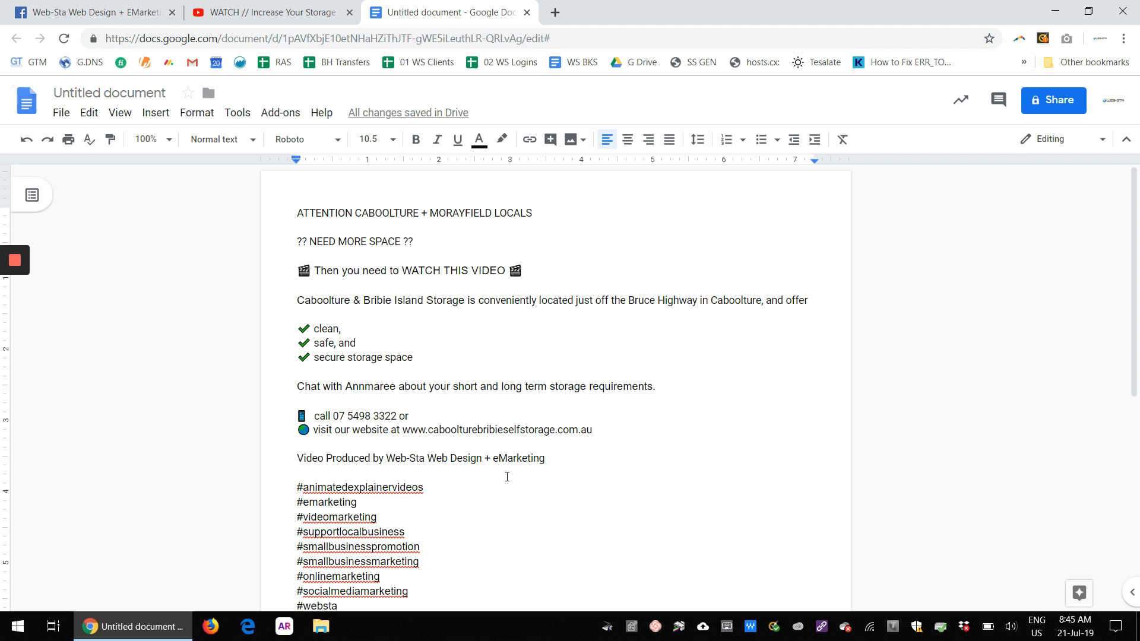
key(ctrl+Home)
drag(310, 273, 298, 272)
drag(311, 330, 298, 330)
click(334, 272)
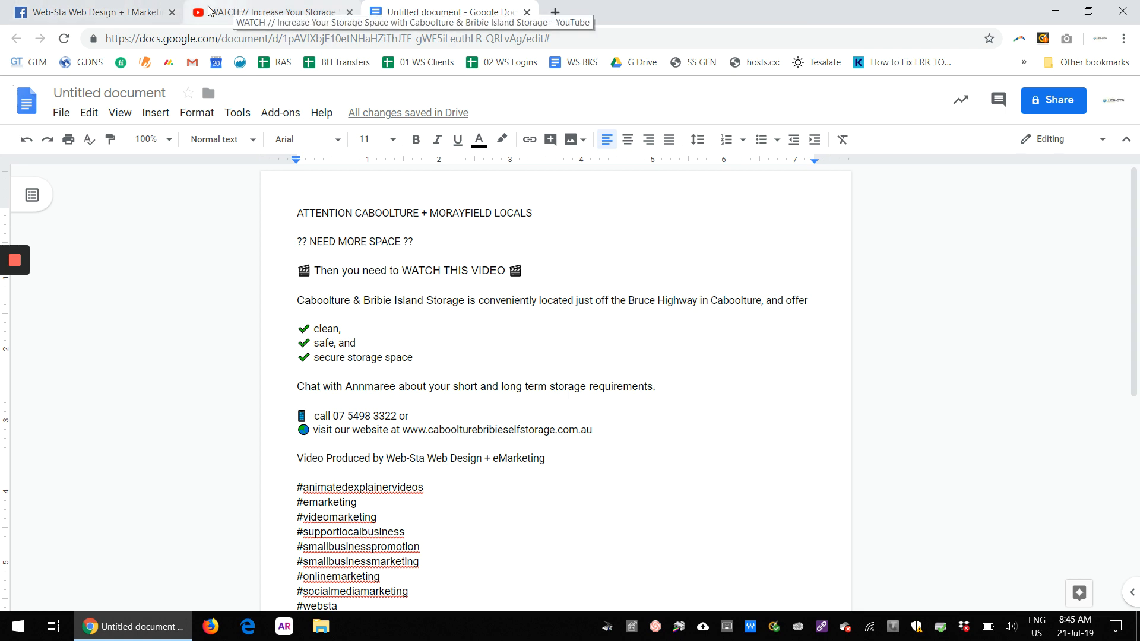
Step: Copy the video's share link from its YouTube page
click(95, 12)
scroll(439, 388, down, 2)
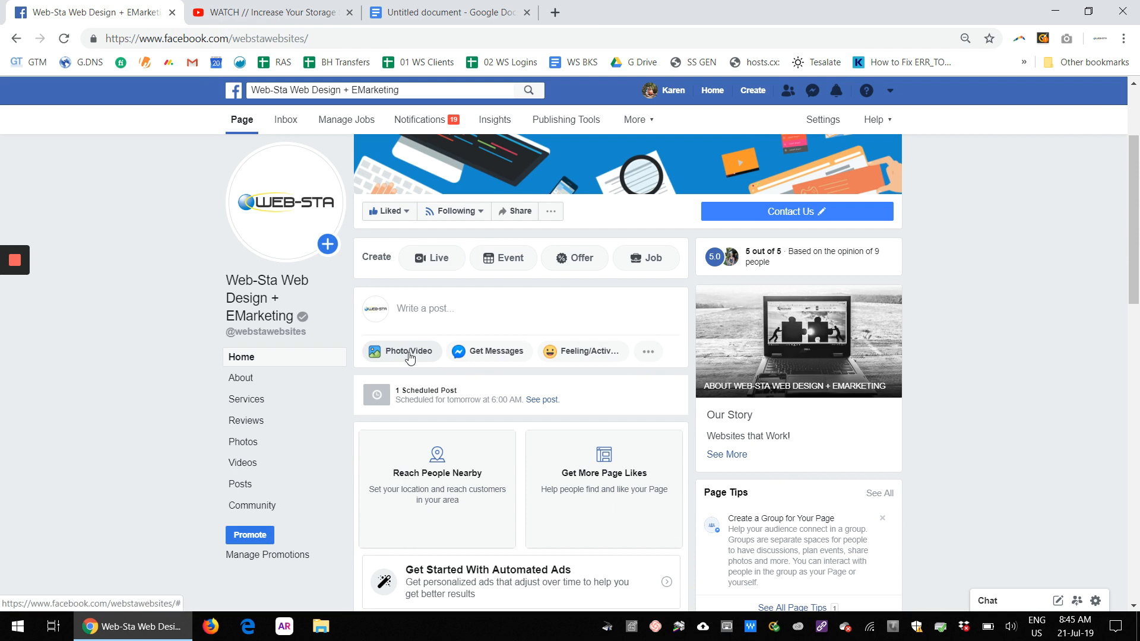
click(225, 13)
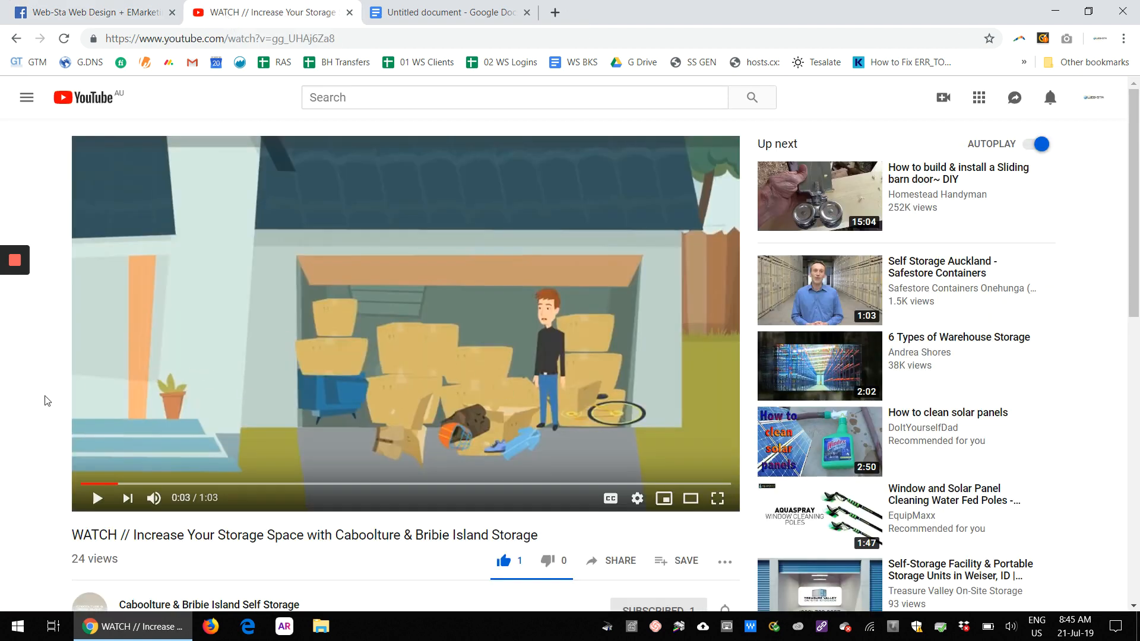
scroll(37, 413, down, 3)
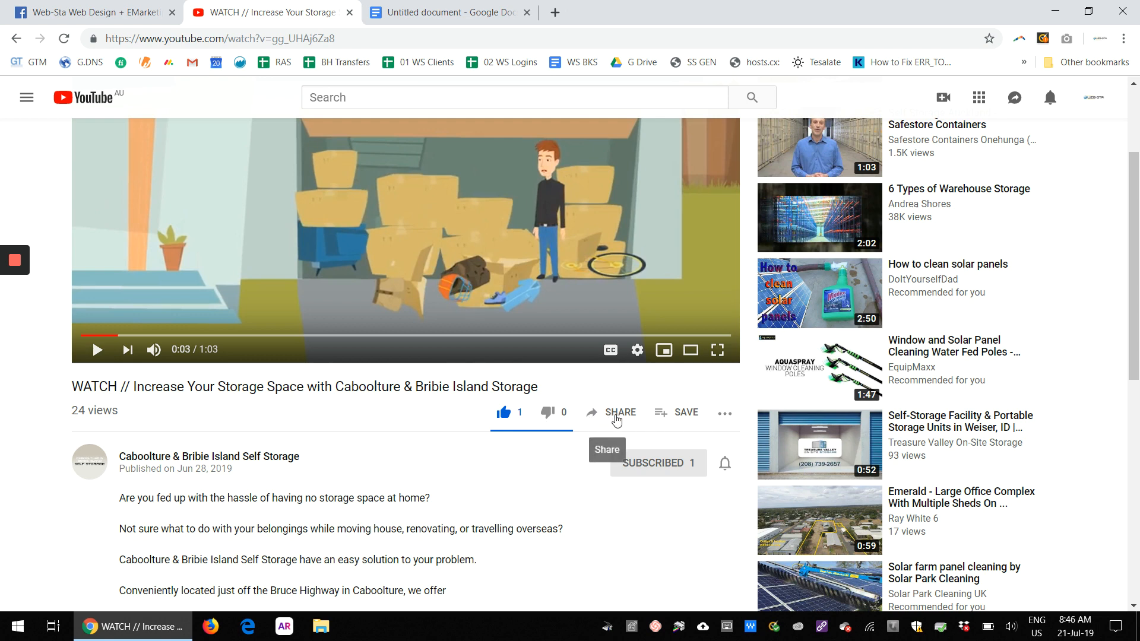
click(617, 420)
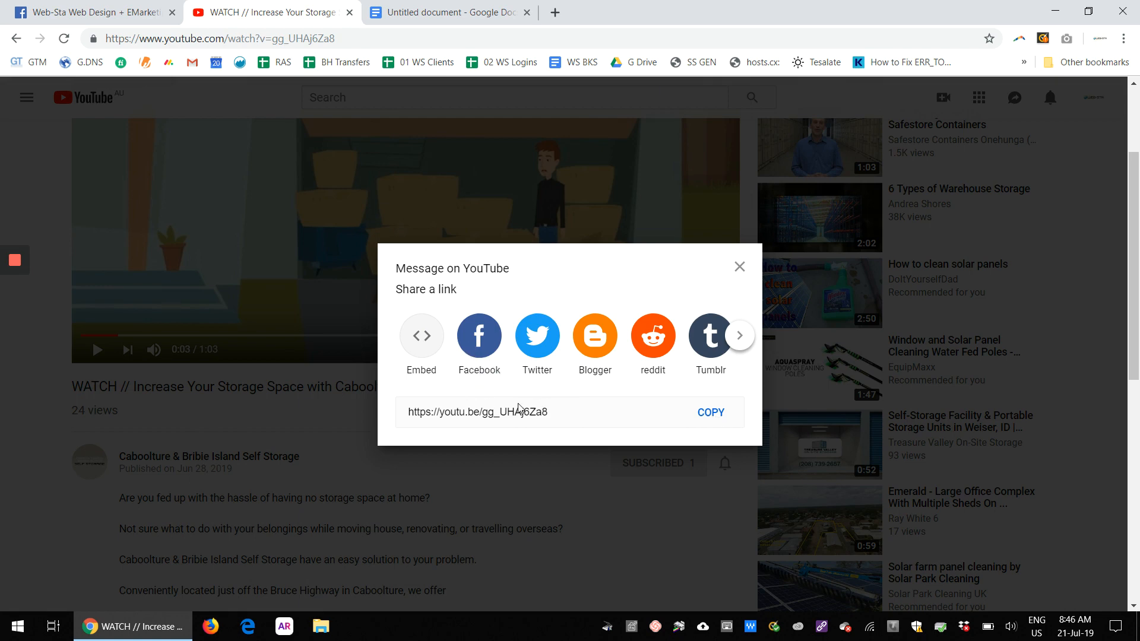
click(554, 411)
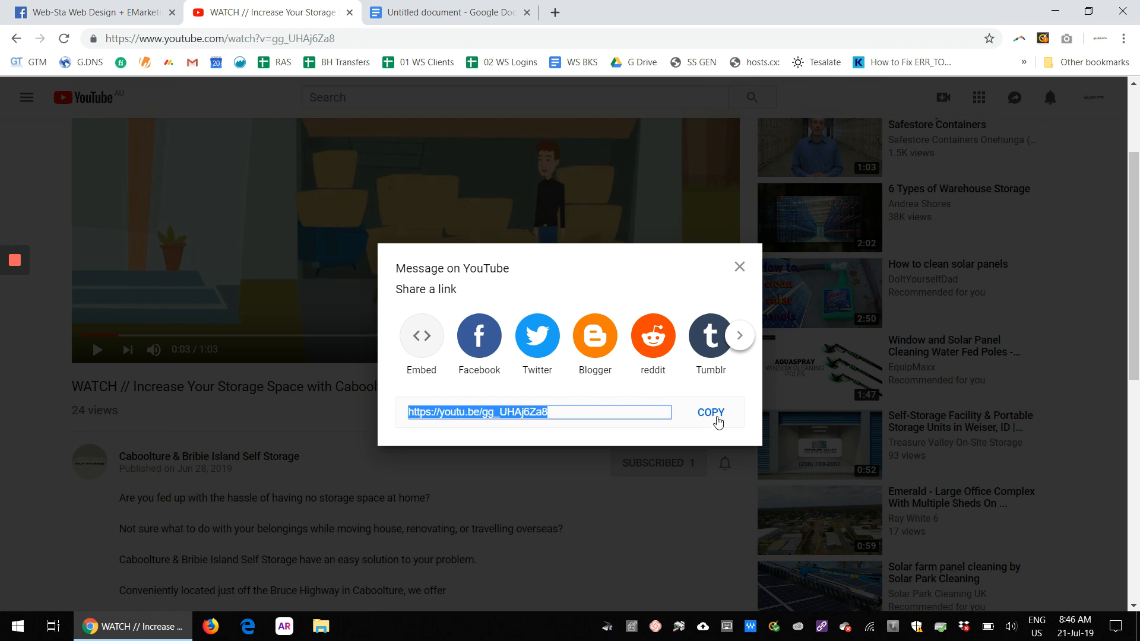
click(715, 419)
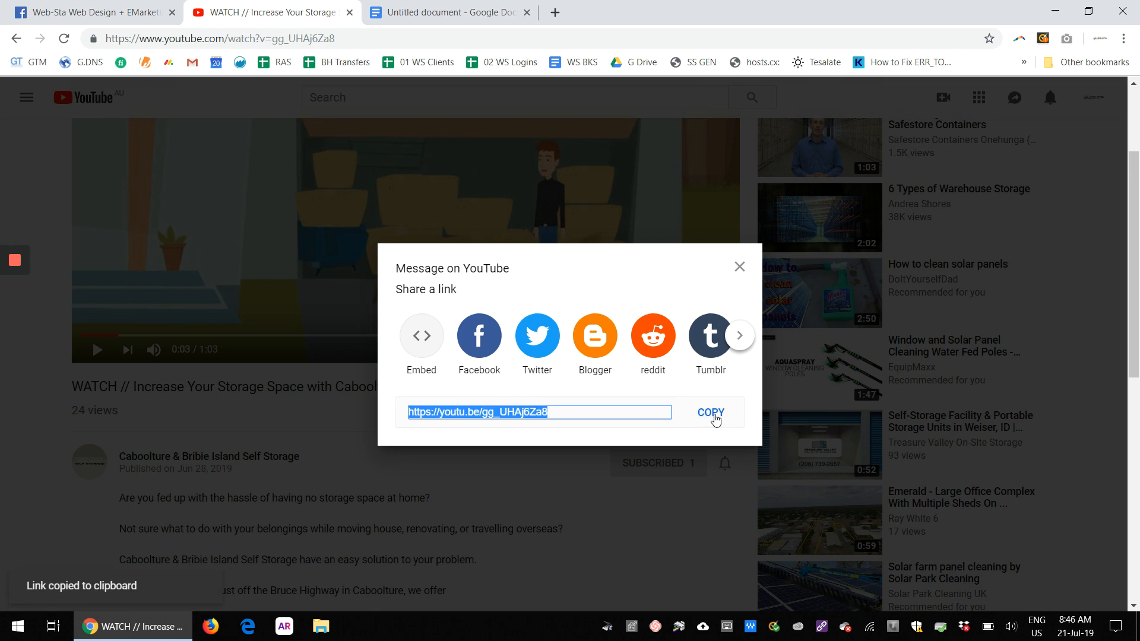
Step: Start a new Facebook page post, paste the video link, and add two blank lines above it
click(91, 8)
click(425, 312)
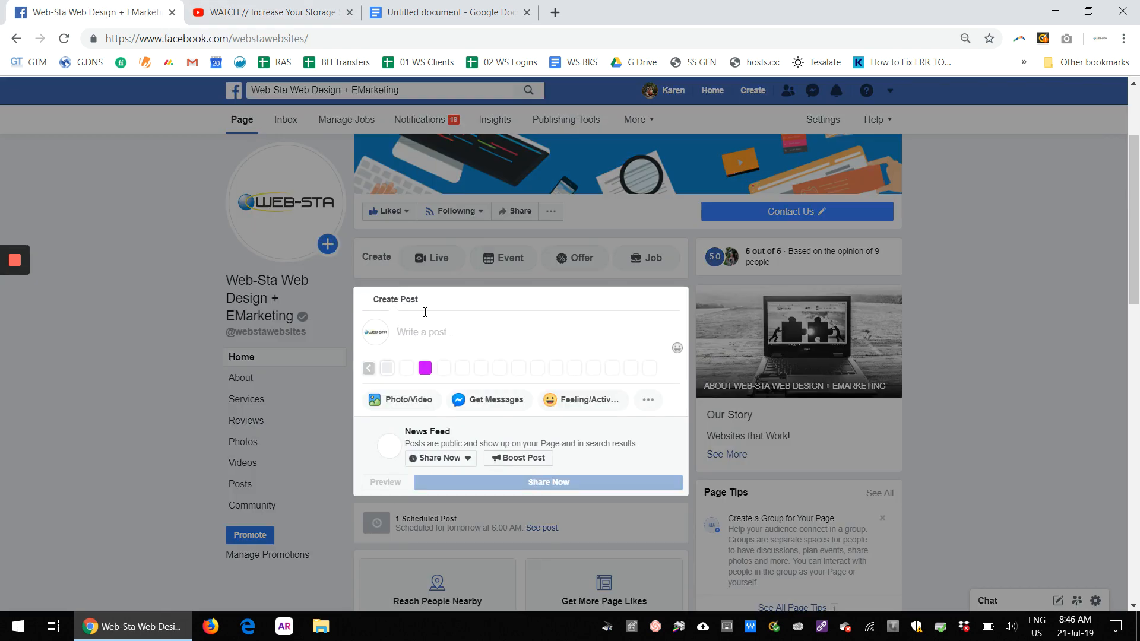
right_click(425, 330)
click(459, 448)
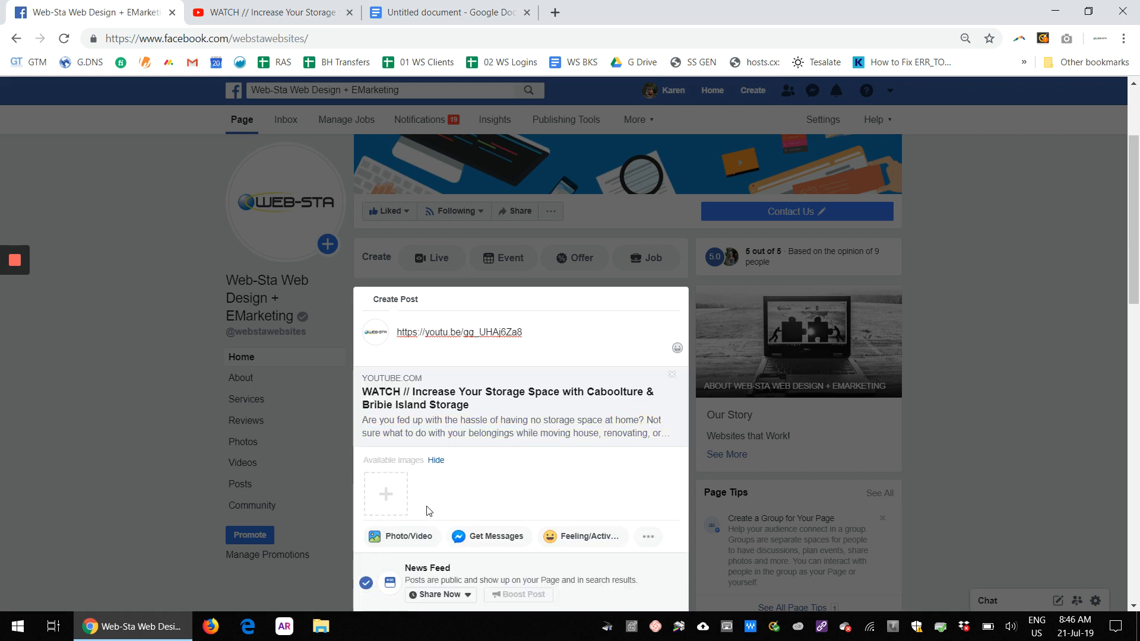
click(399, 332)
key(Return)
key(Return)
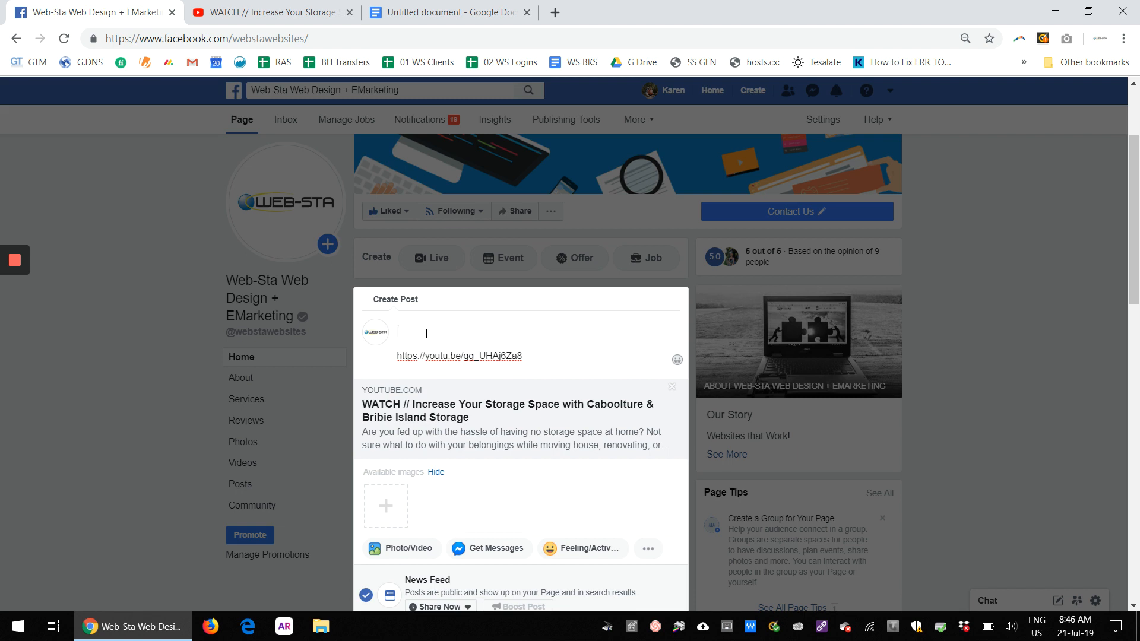
Step: Copy all the drafted text from the document and paste it above the link in the post
click(446, 13)
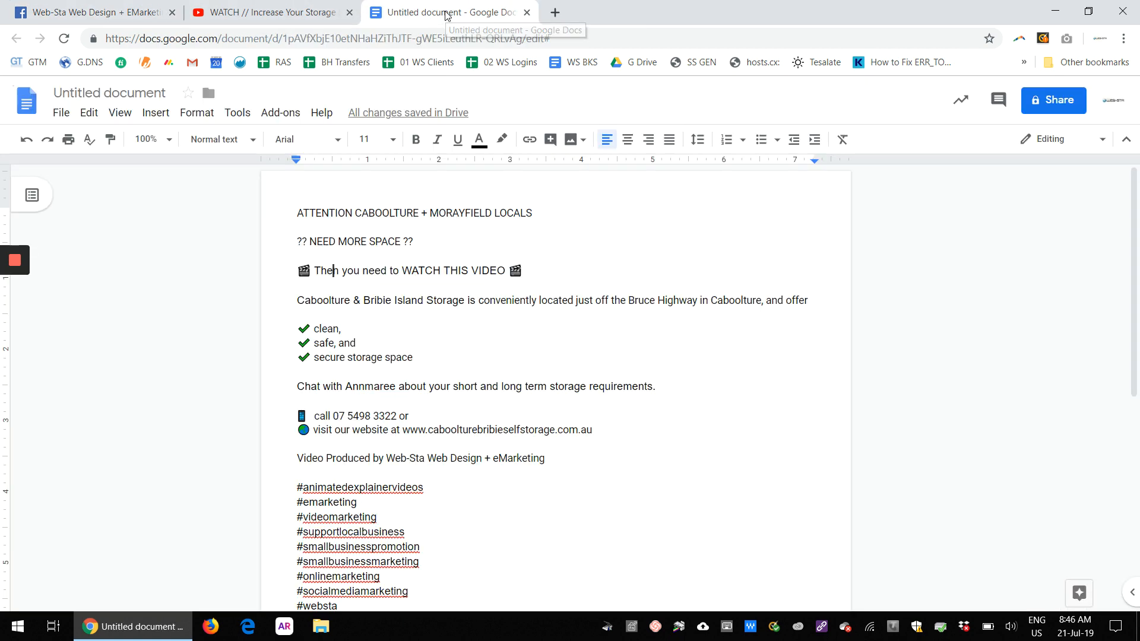
drag(298, 213, 430, 460)
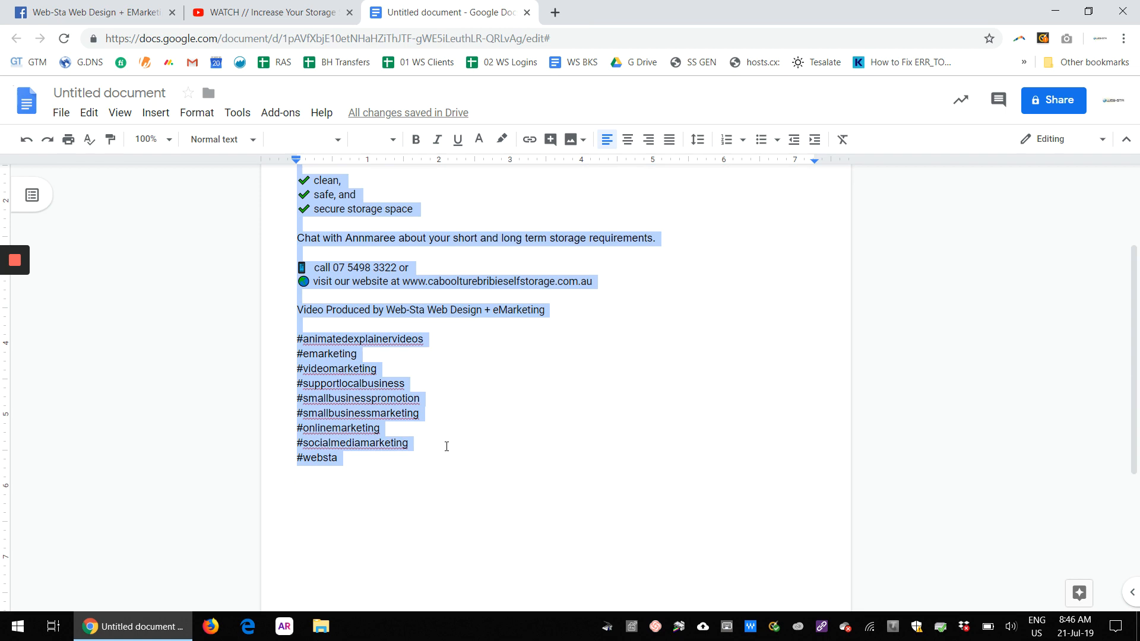
click(122, 15)
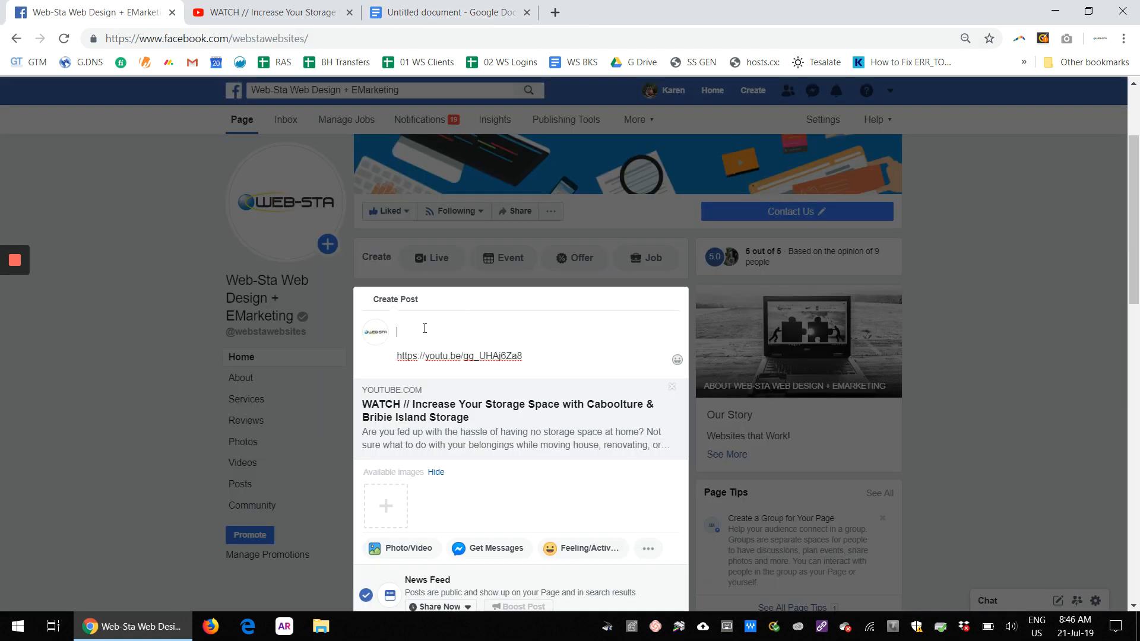
key(ctrl+v)
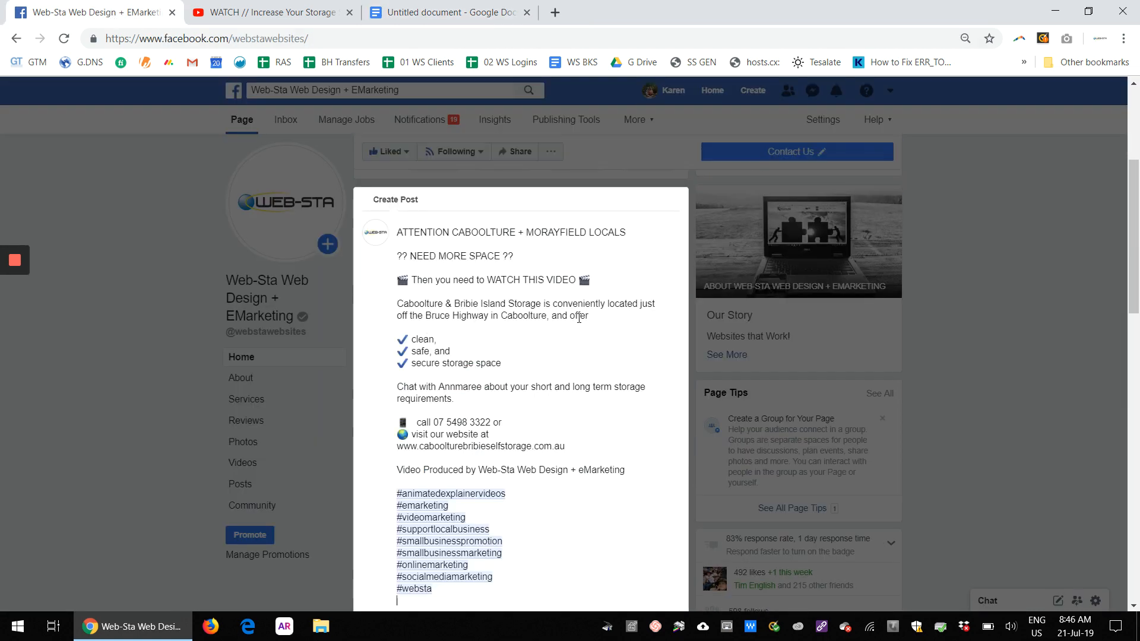
Step: Remove the extra blank line between the hashtags and the video link
scroll(455, 368, down, 4)
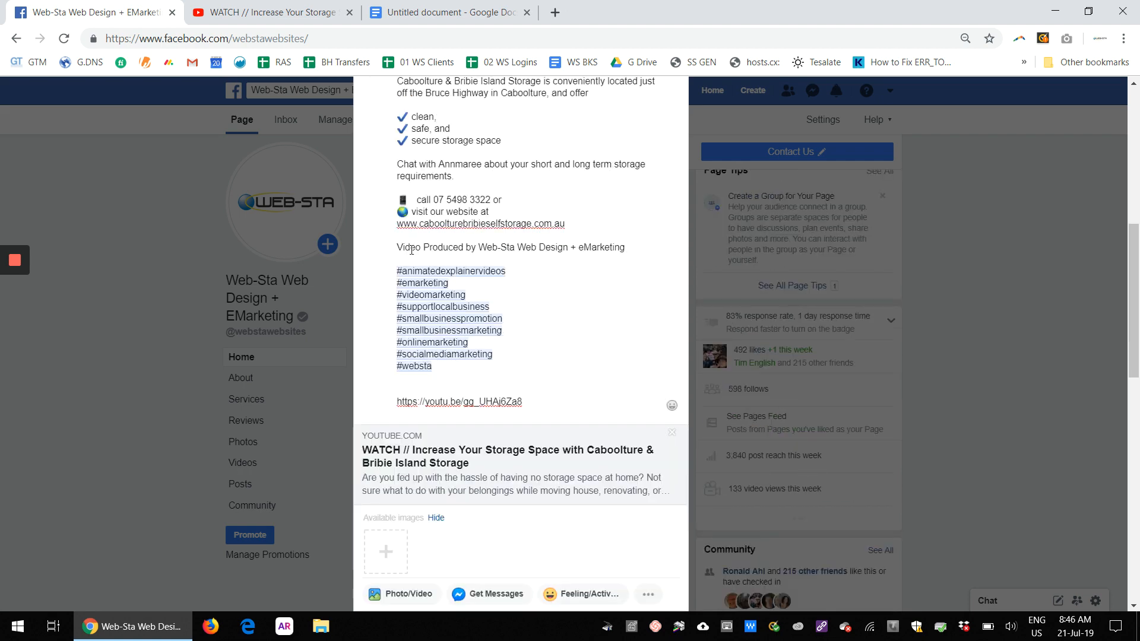
click(415, 385)
key(Delete)
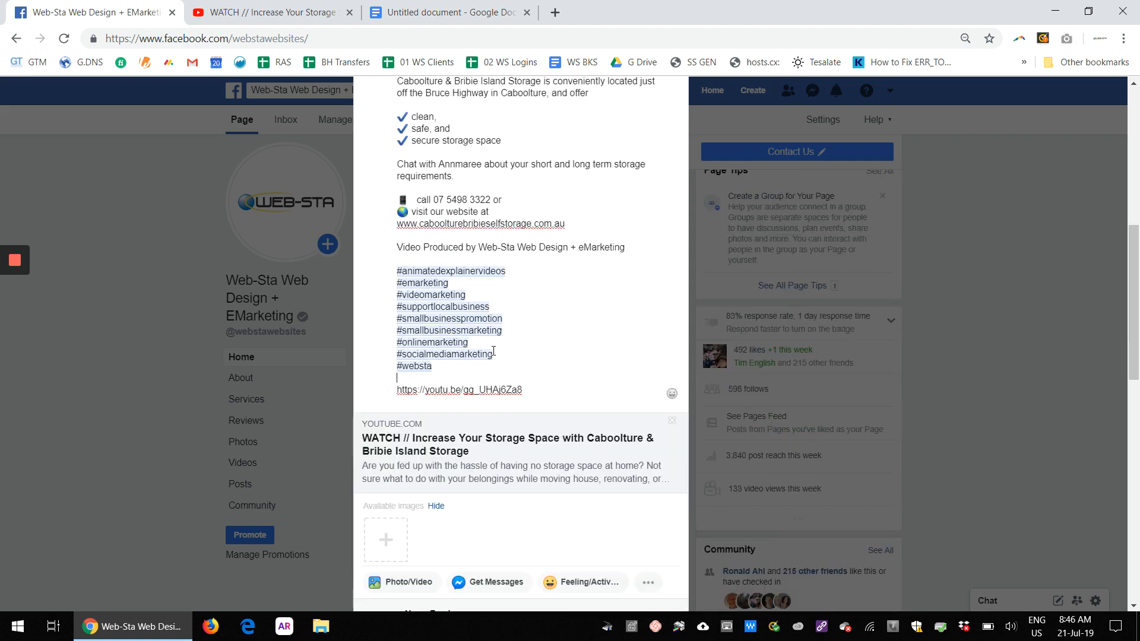
Step: Tidy the contact lines, moving the globe emoji onto its own line in front of the website address
scroll(514, 315, up, 1)
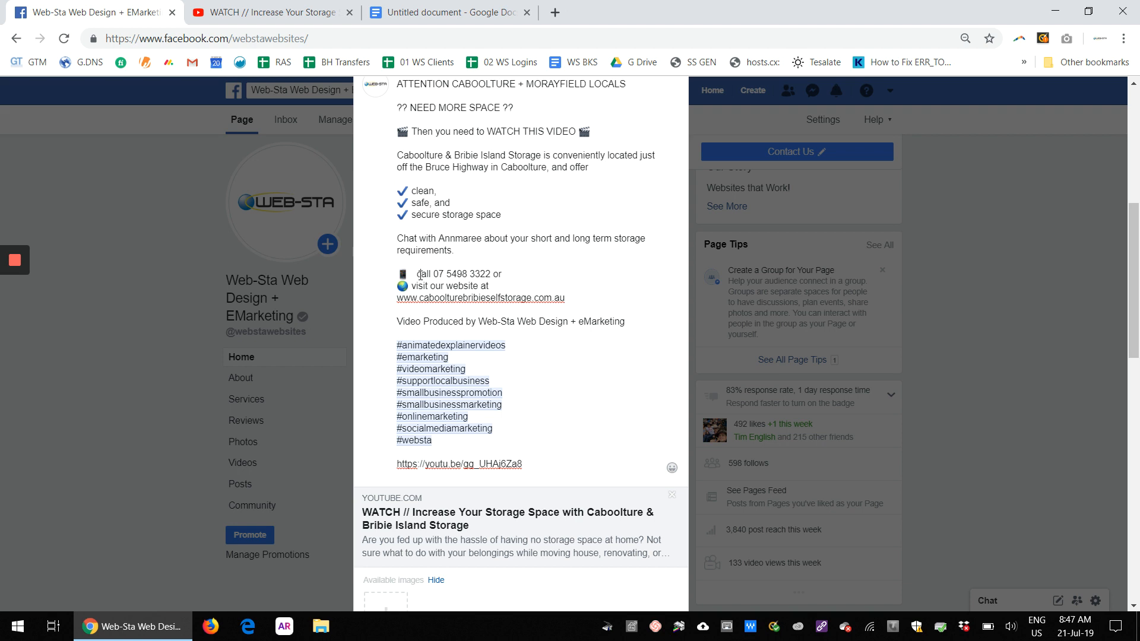
key(BackSpace)
click(412, 286)
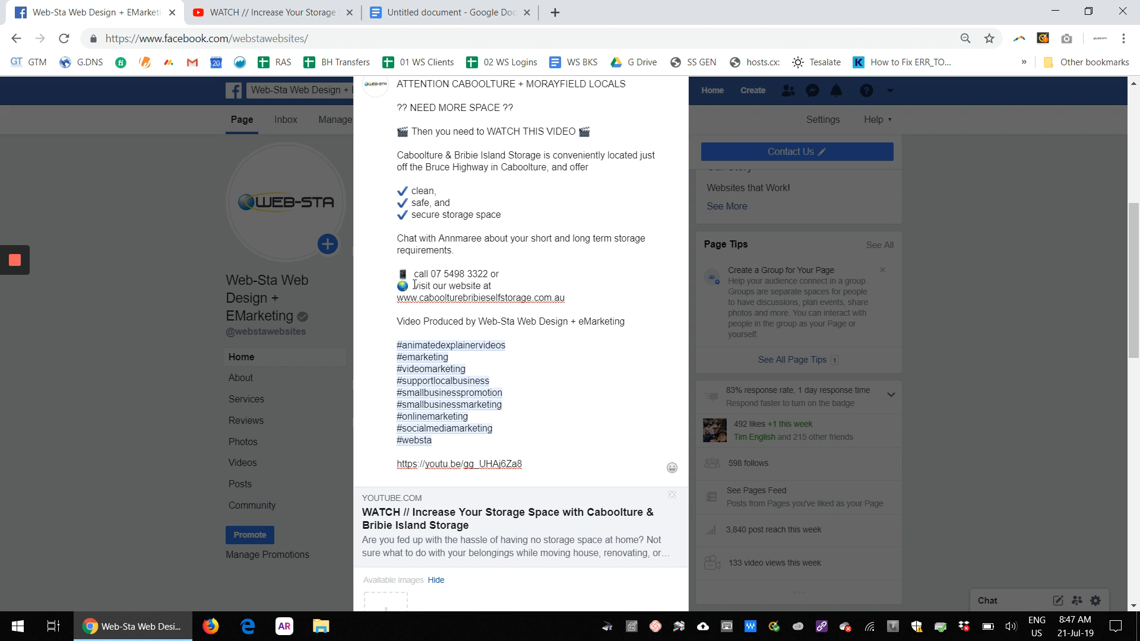
key(BackSpace)
key(BackSpace)
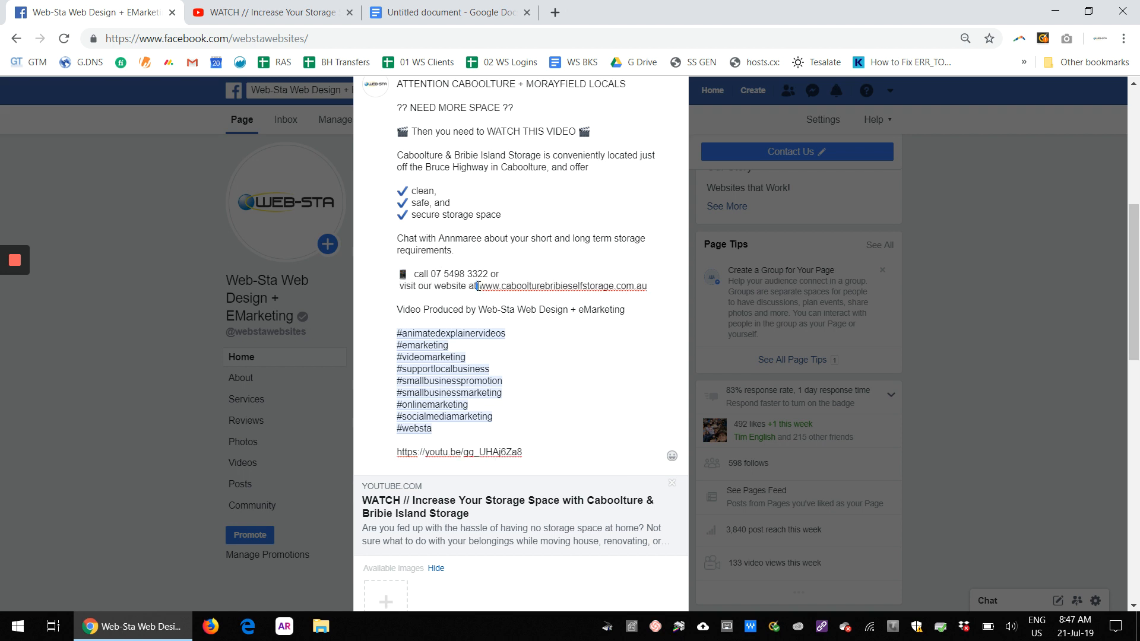
key(Return)
key(ctrl+v)
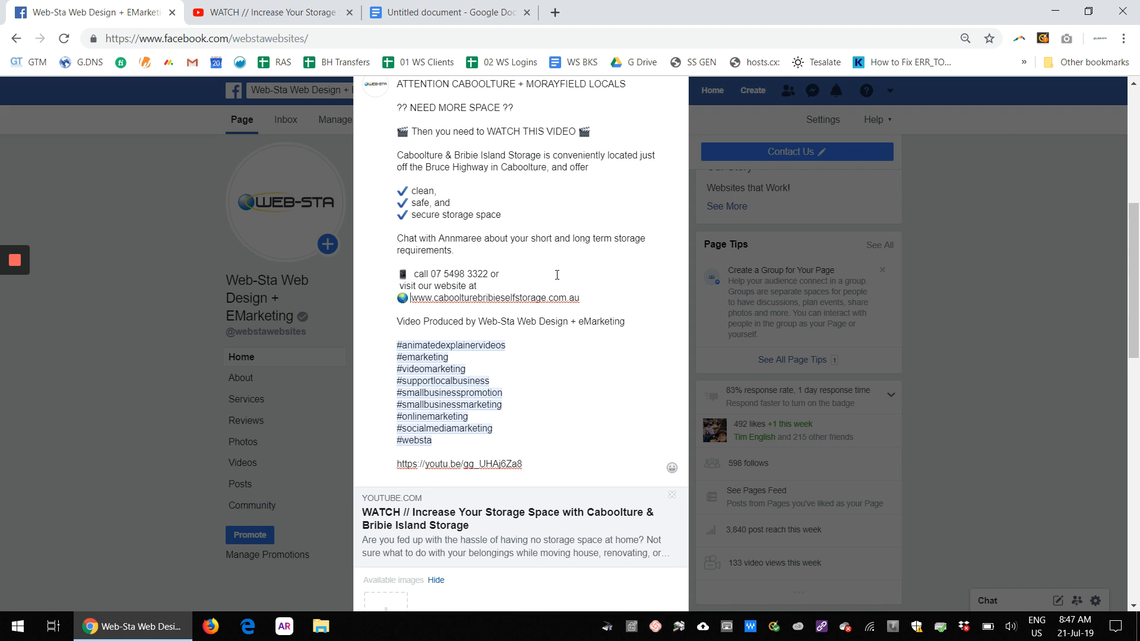
Step: Review the post text from the top, selecting phrases such as the business name
scroll(556, 274, up, 2)
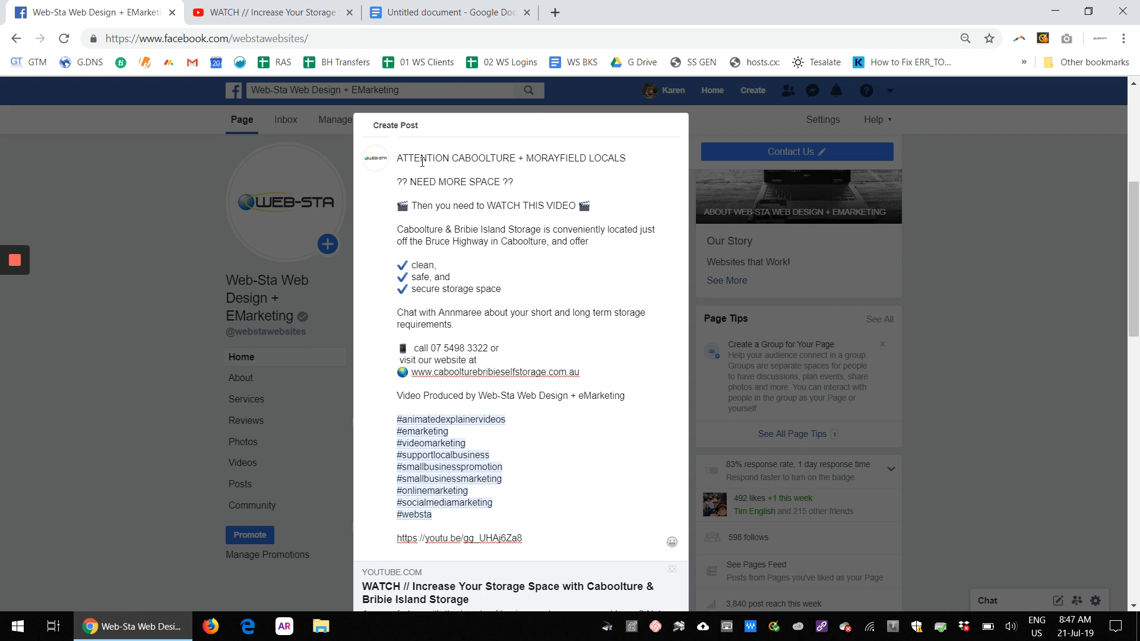
drag(452, 158, 393, 160)
drag(410, 182, 393, 184)
drag(502, 182, 518, 185)
drag(485, 205, 575, 205)
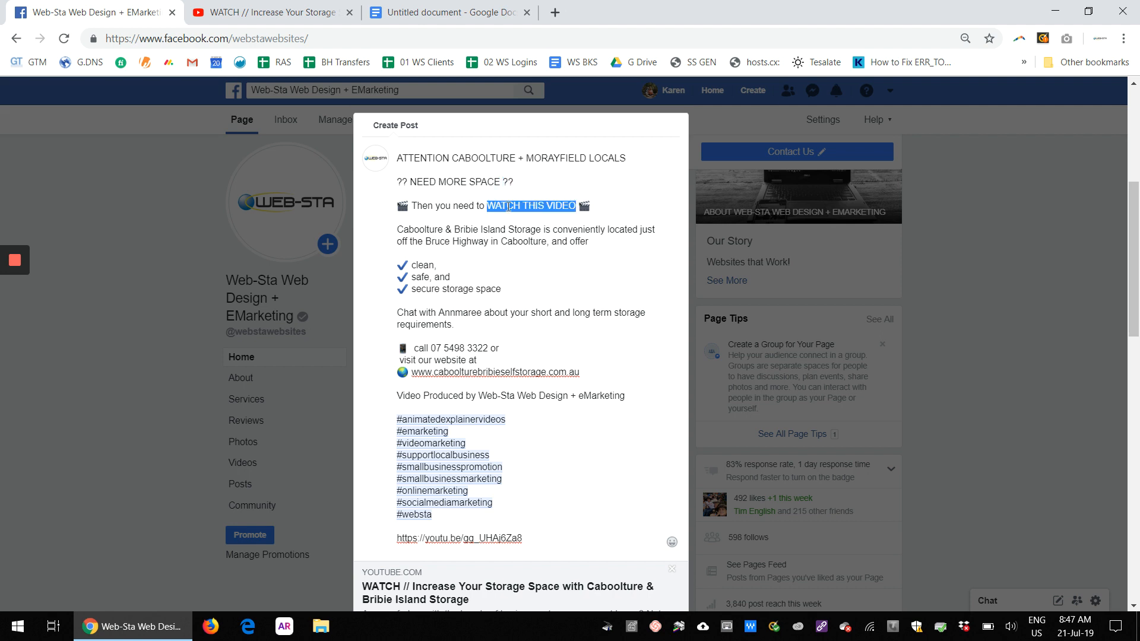
click(504, 260)
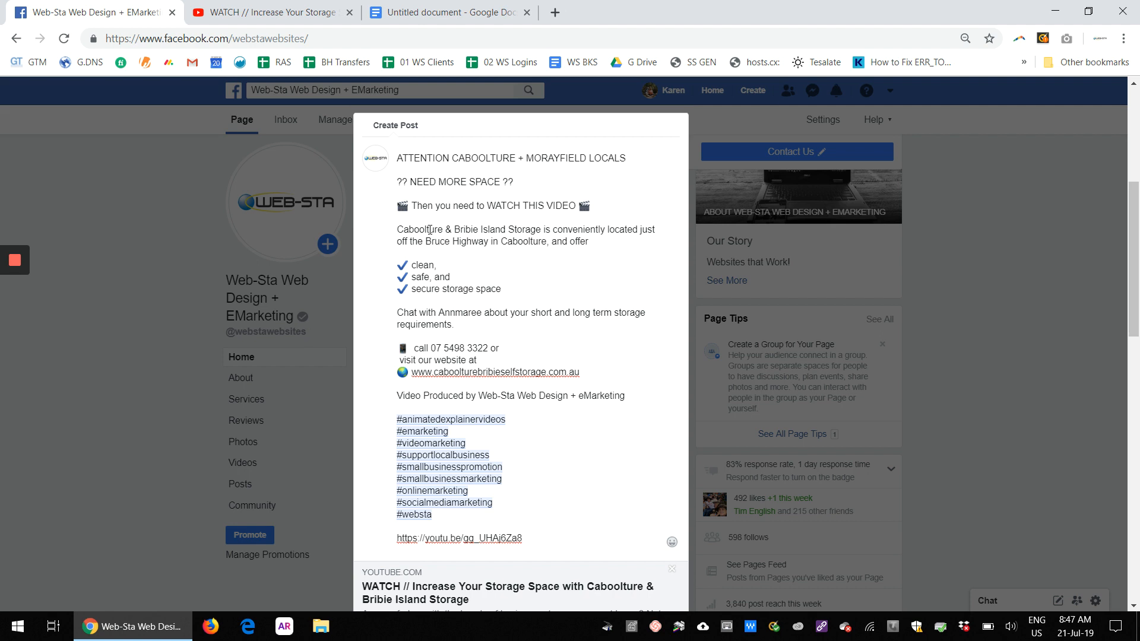
drag(402, 230, 542, 229)
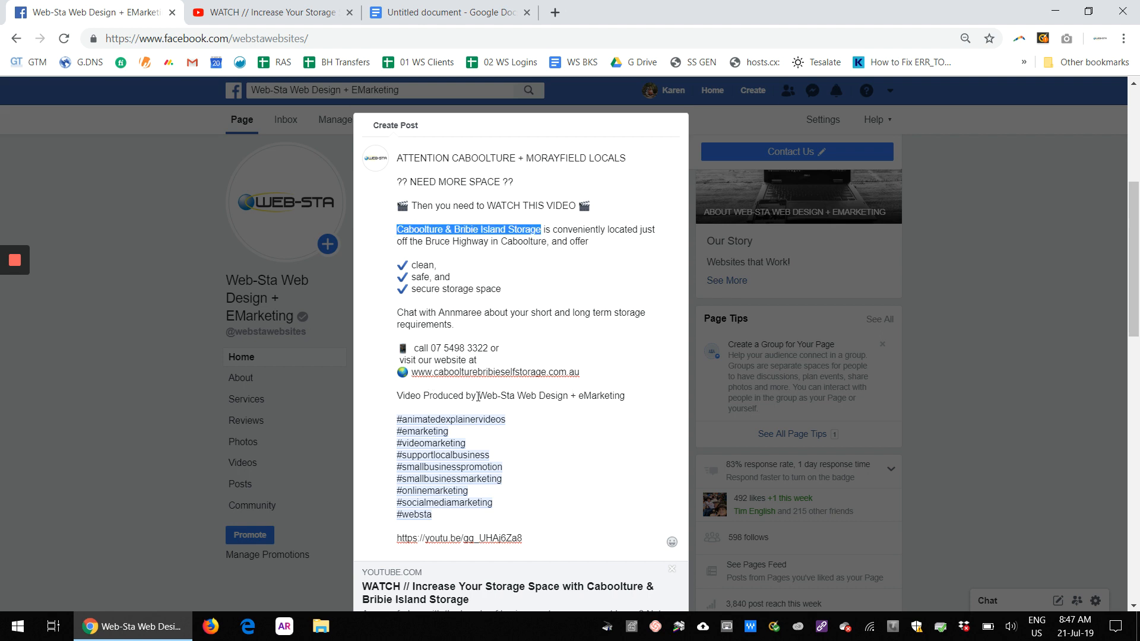
drag(485, 394, 623, 394)
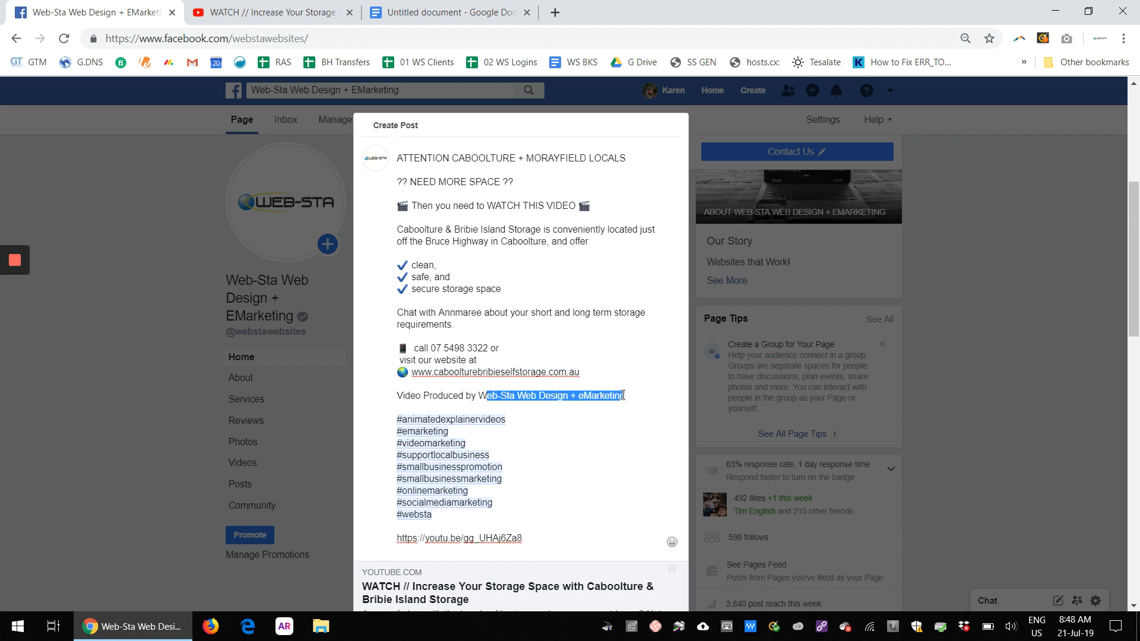
key(BackSpace)
key(BackSpace)
key(BackSpace)
text(@)
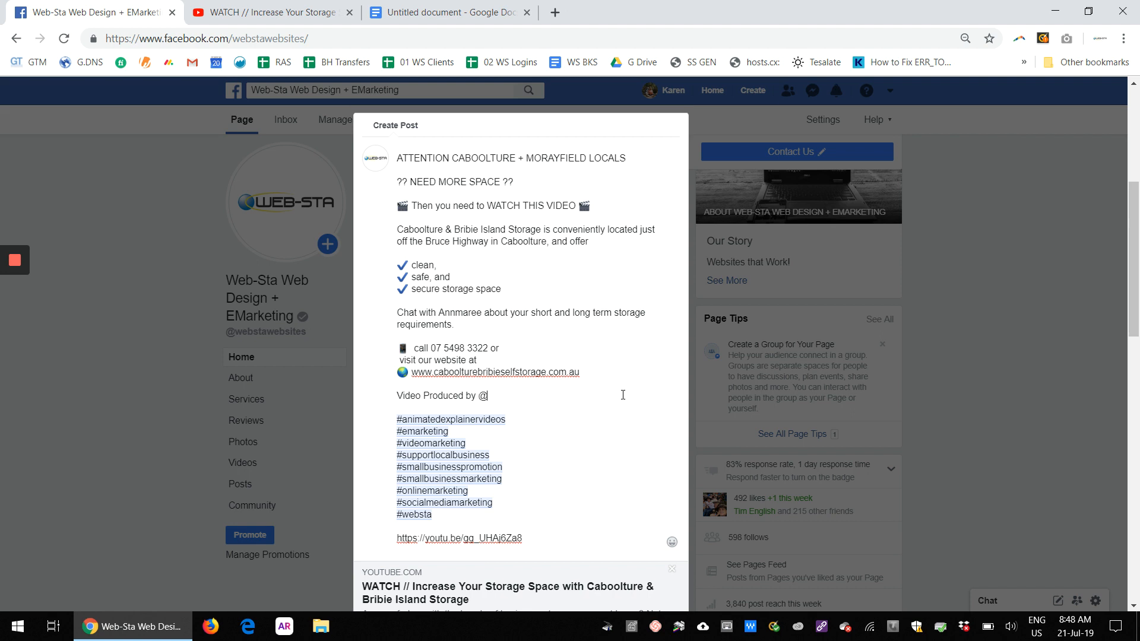
text(web-sta we)
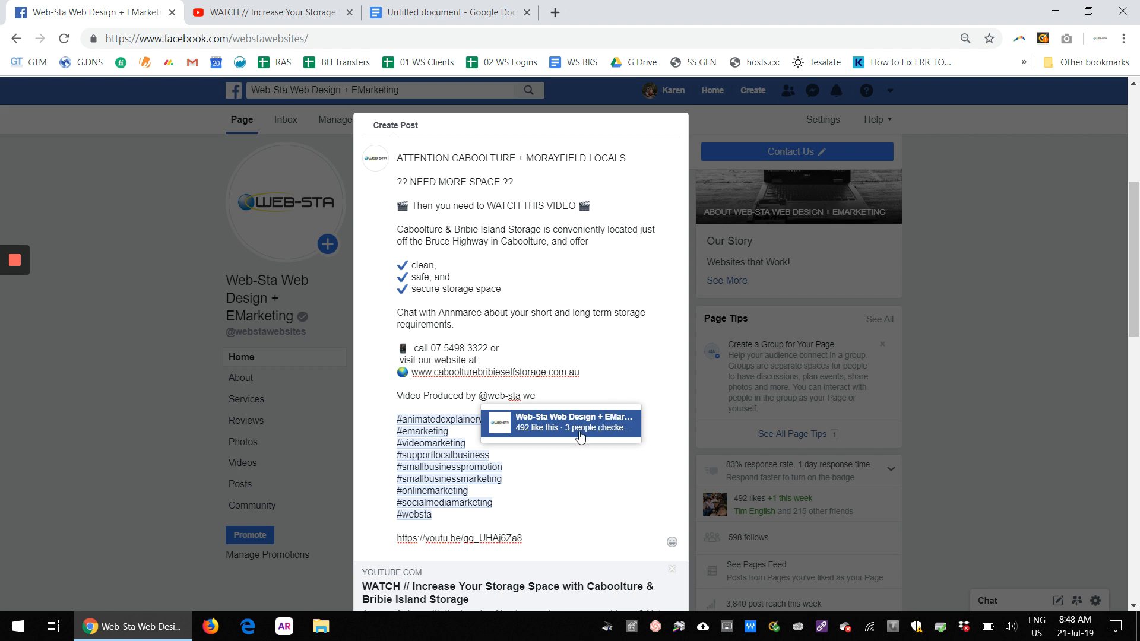
click(566, 423)
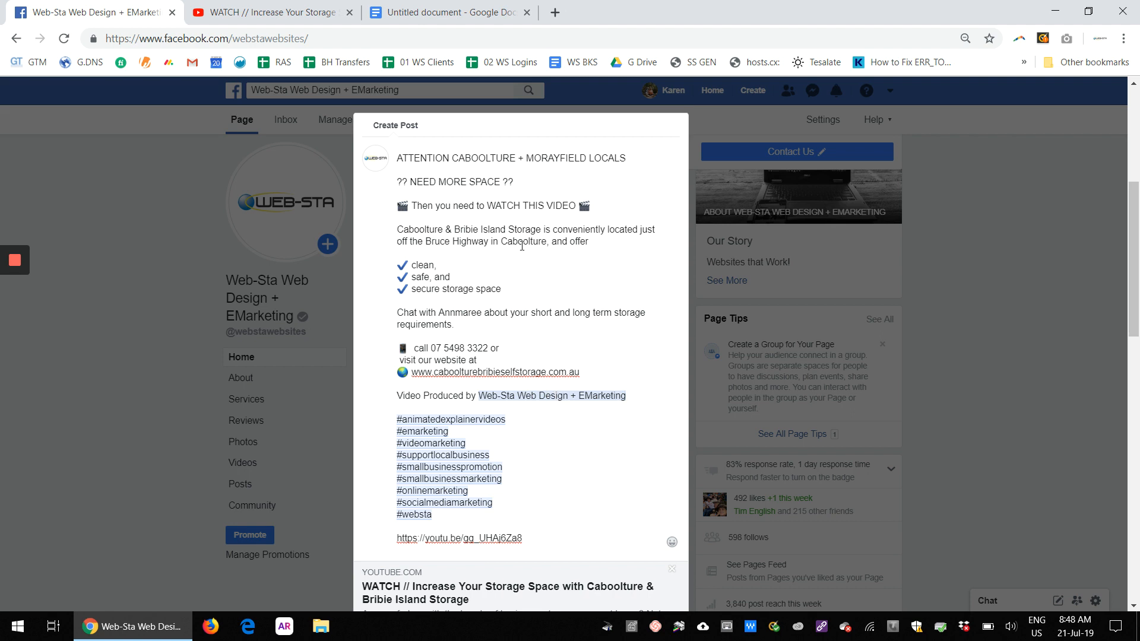
Step: Select the Caboolture & Bribie Island Storage business name in the post's second paragraph
drag(538, 226, 398, 229)
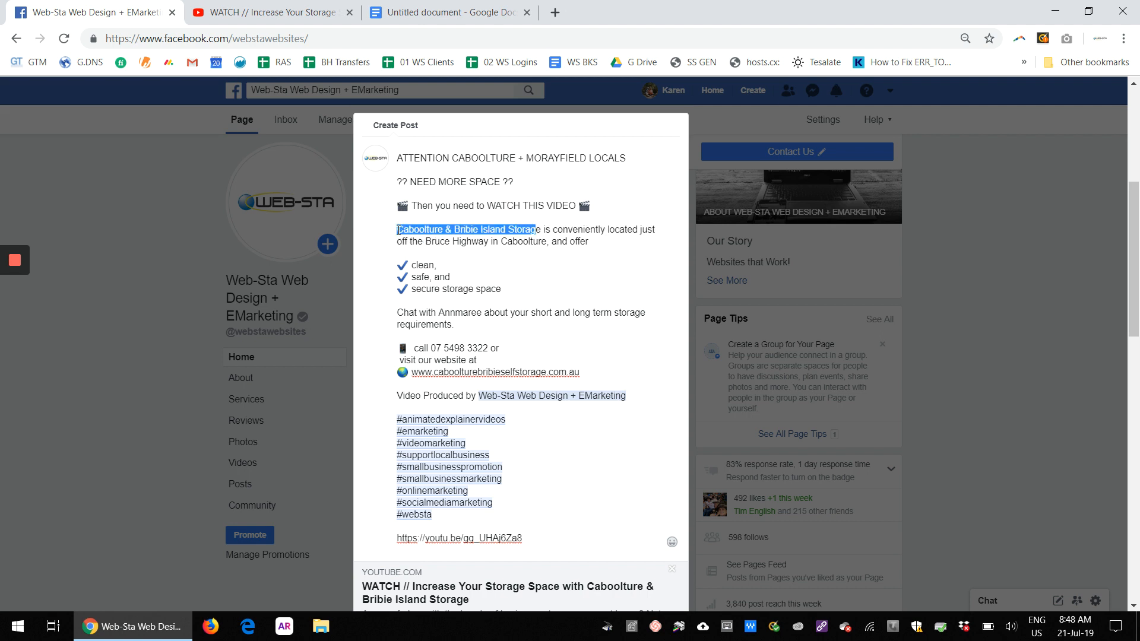
click(445, 230)
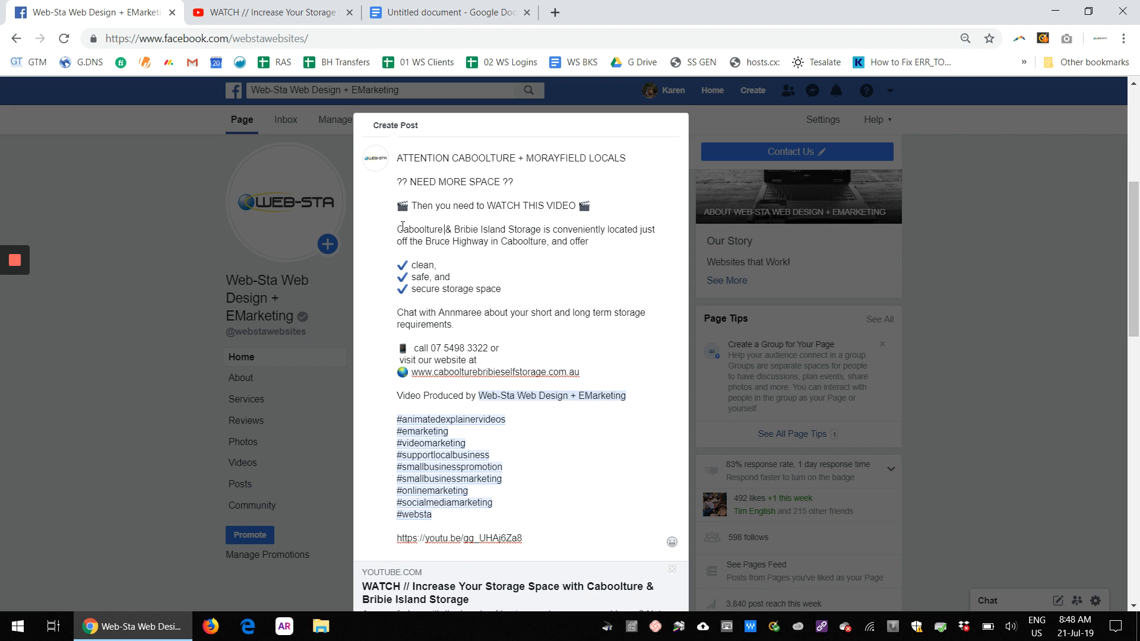
drag(395, 230, 541, 228)
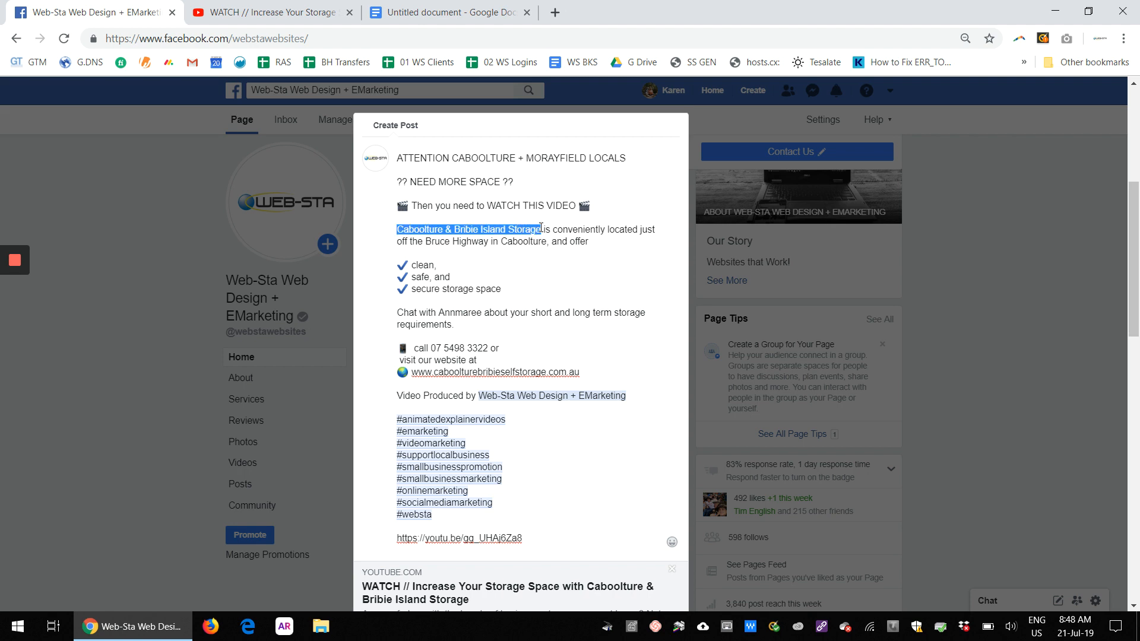
click(532, 256)
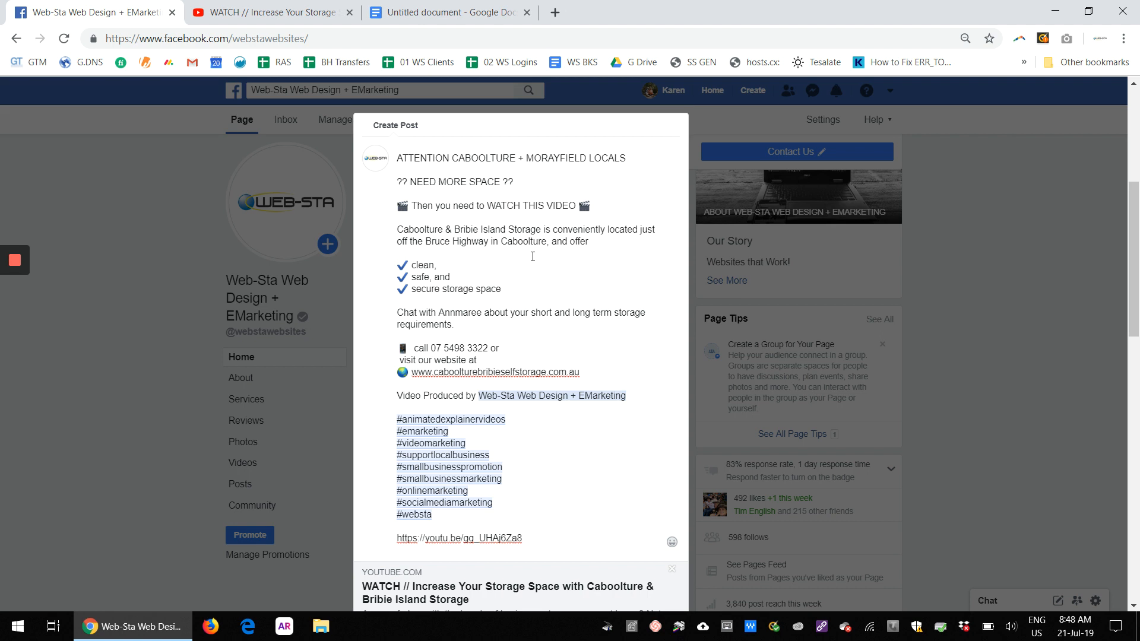
drag(396, 229, 539, 233)
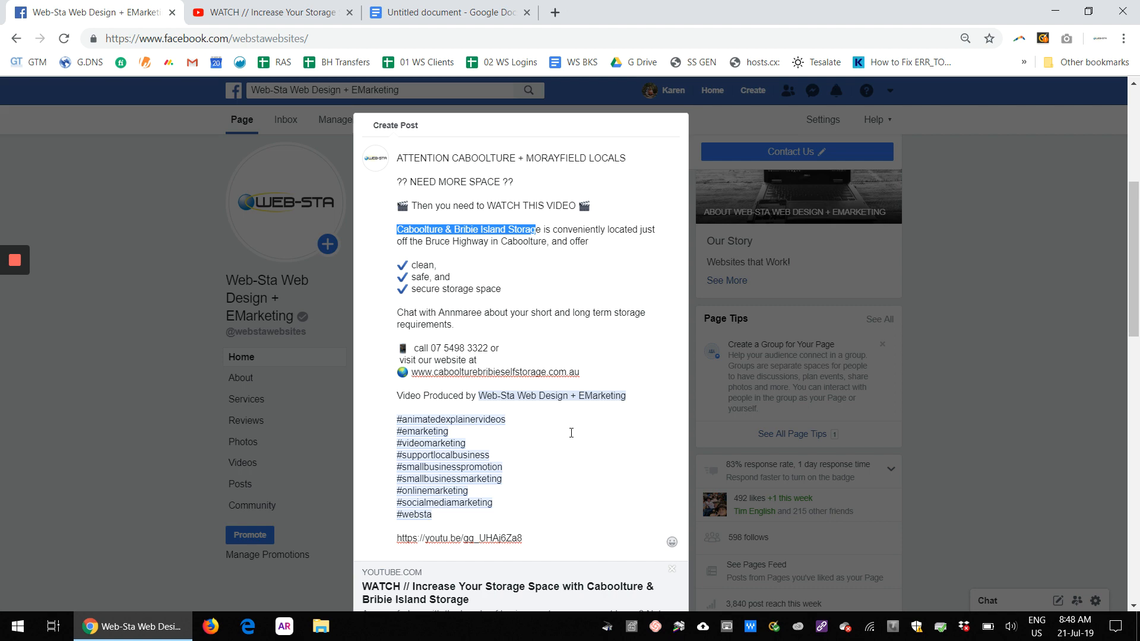
Step: Publish the post immediately, declining to add a Send Message button
scroll(569, 432, down, 4)
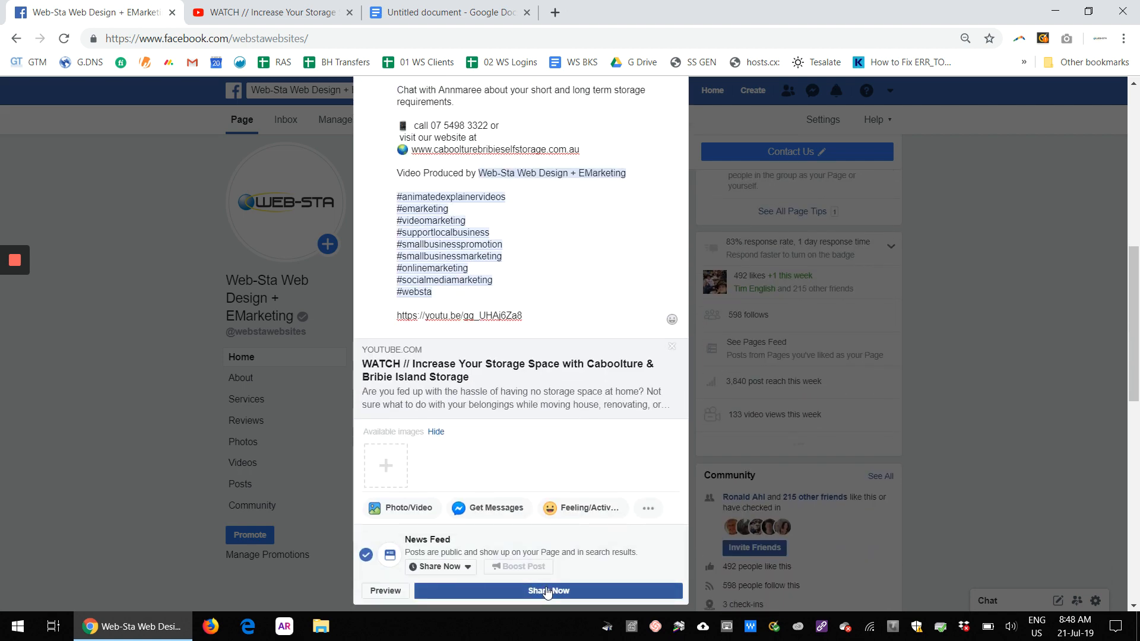
click(546, 589)
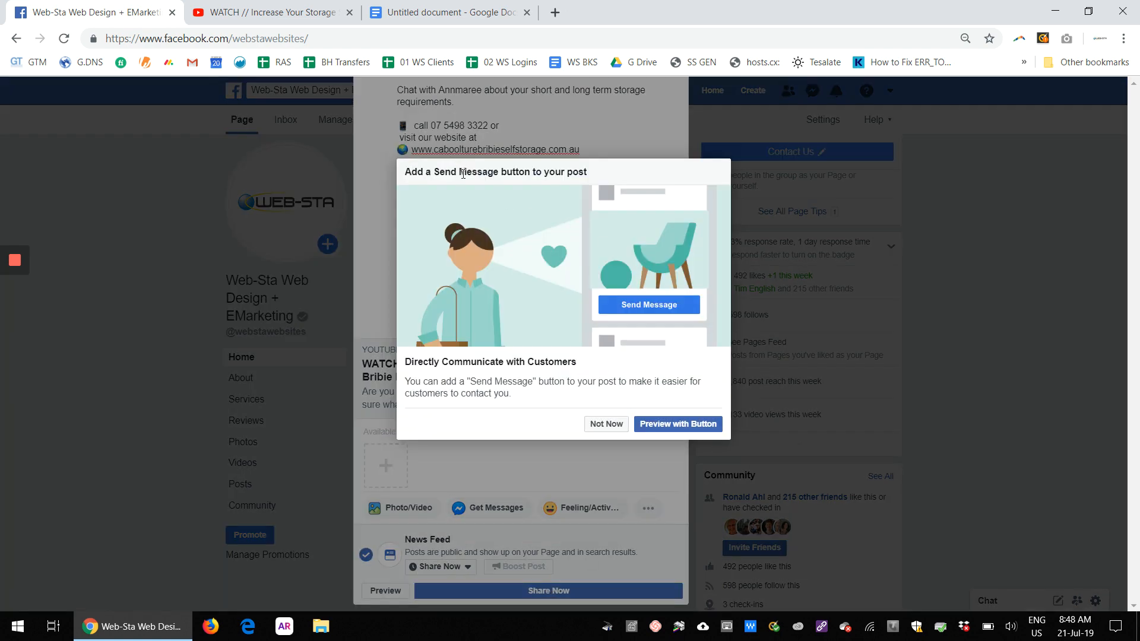
click(609, 425)
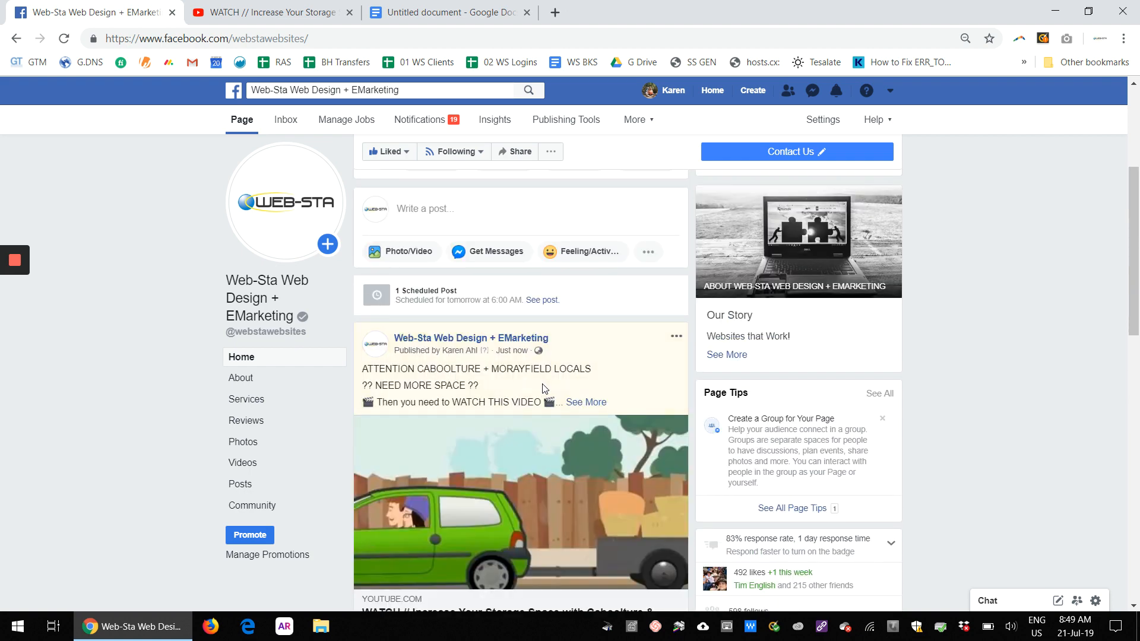
Step: Review the published post on the page's timeline
scroll(64, 371, down, 3)
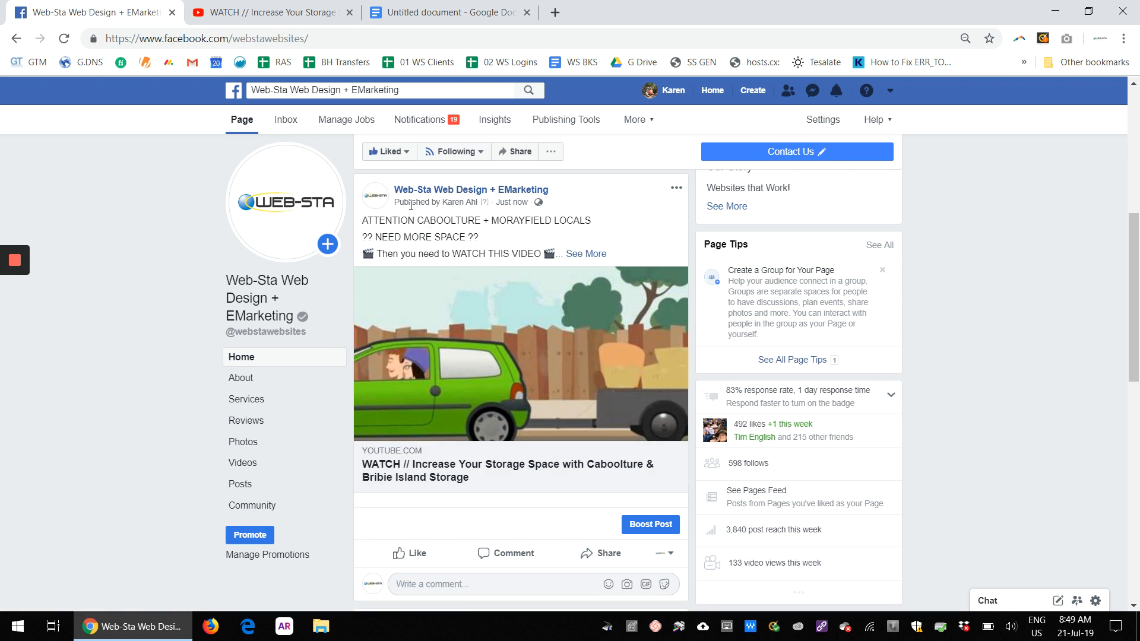
drag(397, 201, 476, 203)
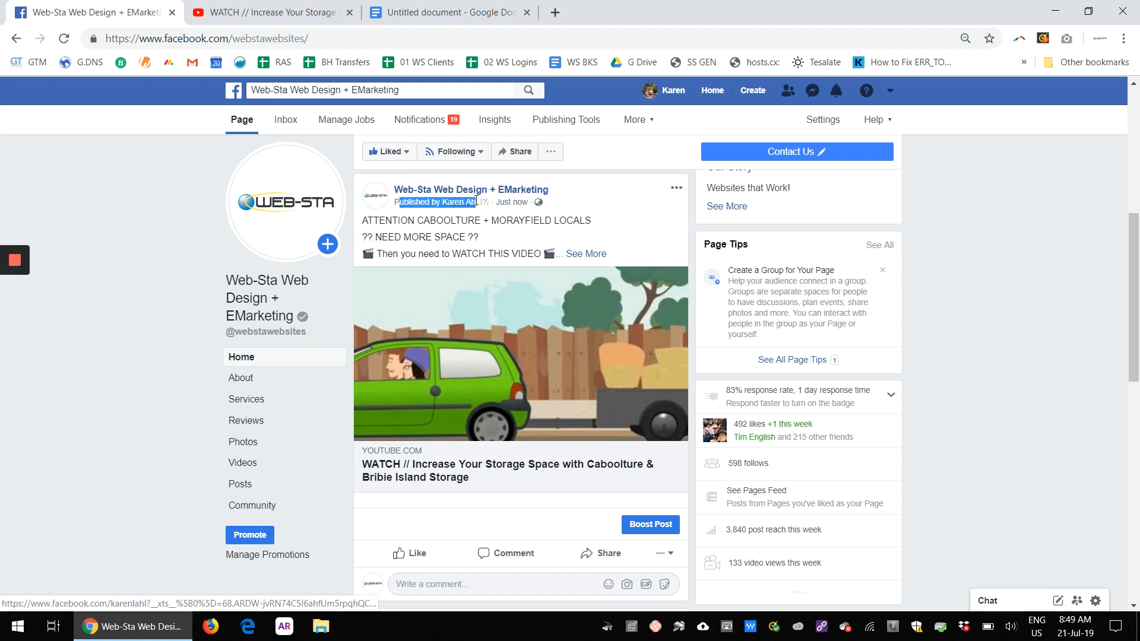
click(91, 359)
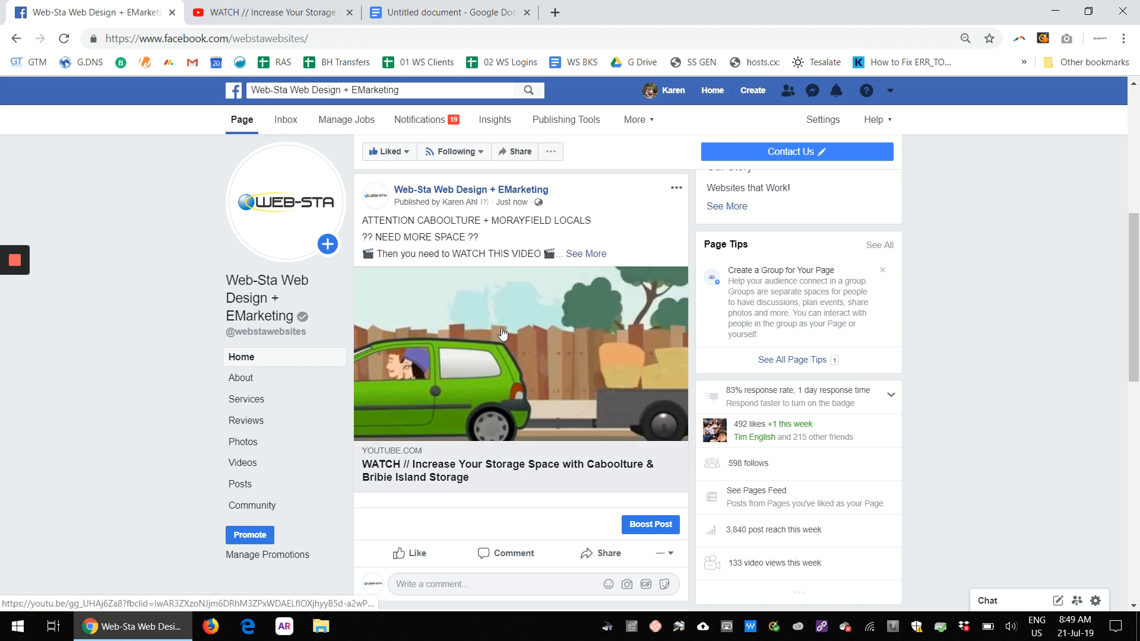
scroll(609, 323, down, 1)
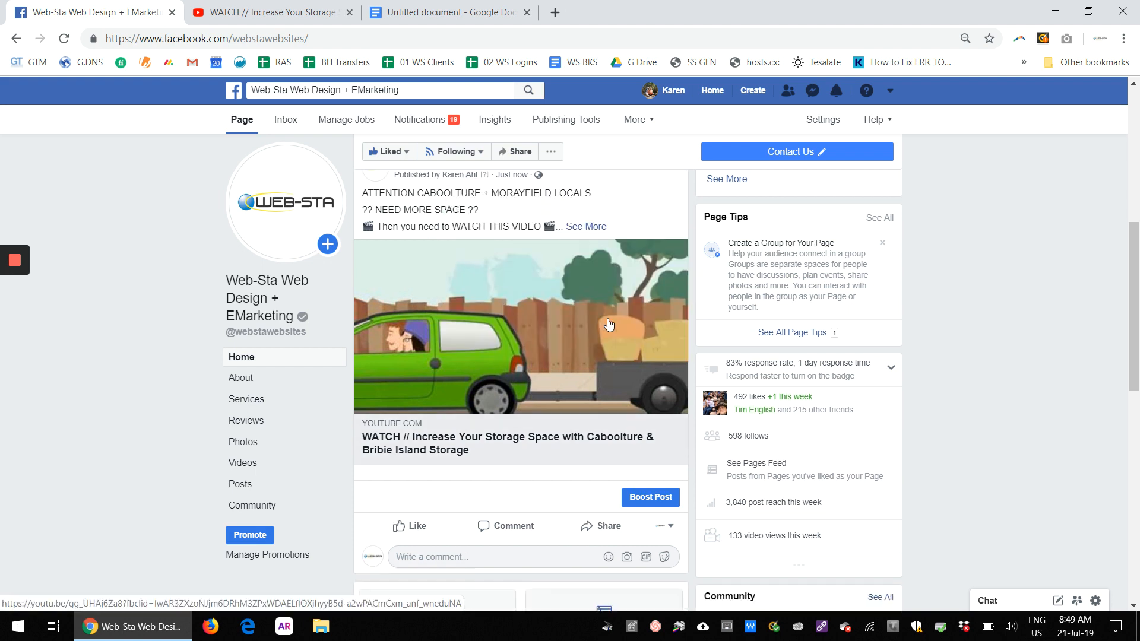
scroll(609, 324, up, 1)
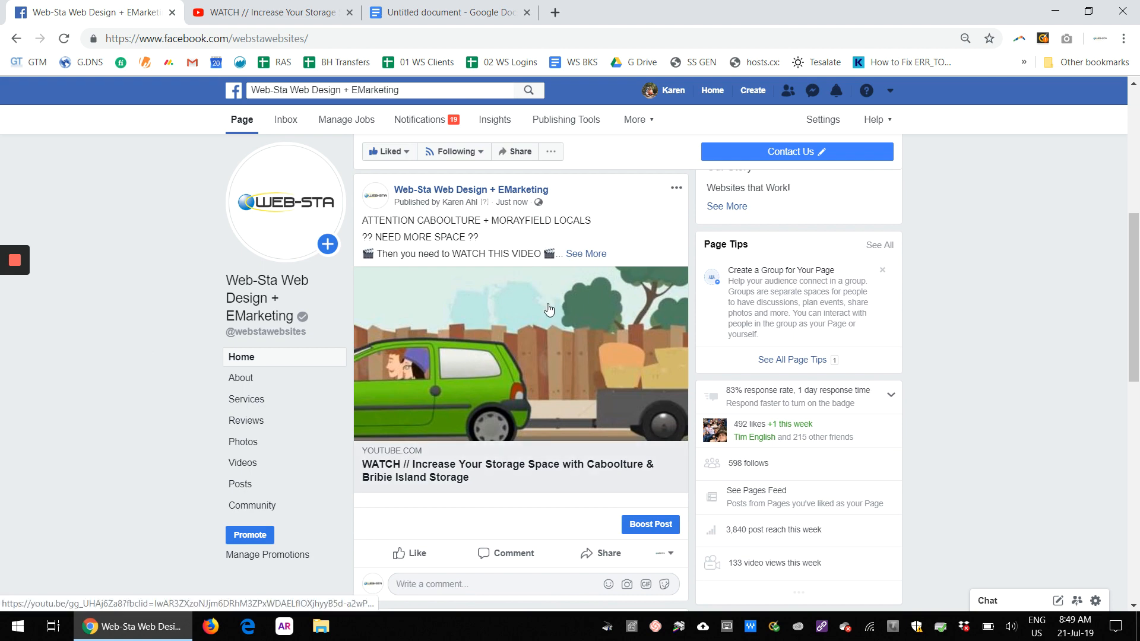
scroll(549, 309, down, 1)
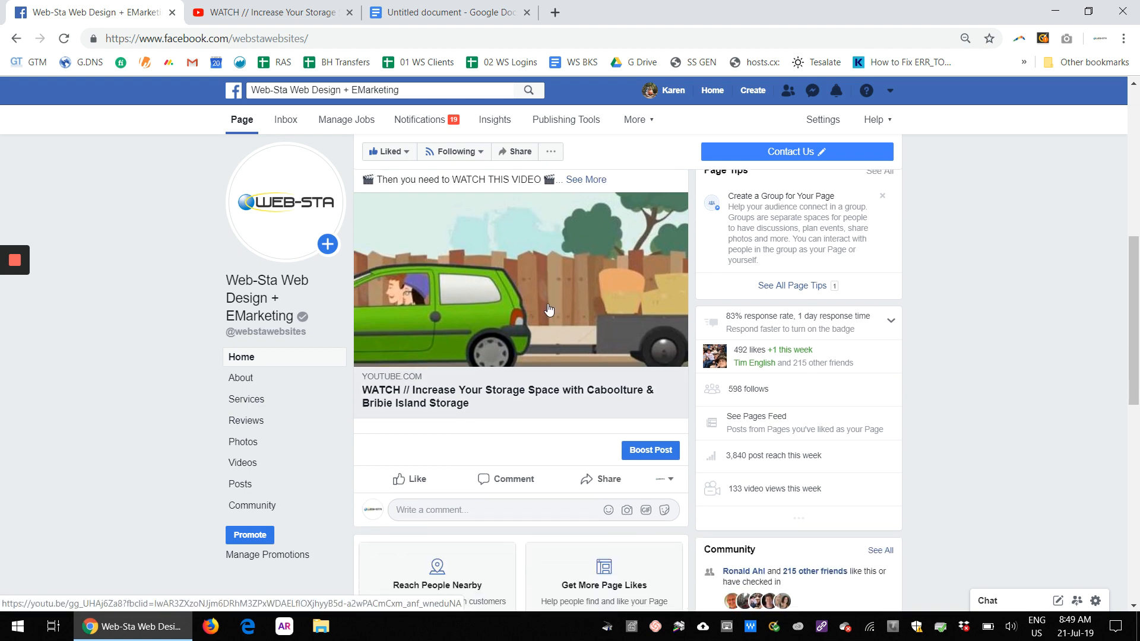
scroll(590, 253, up, 2)
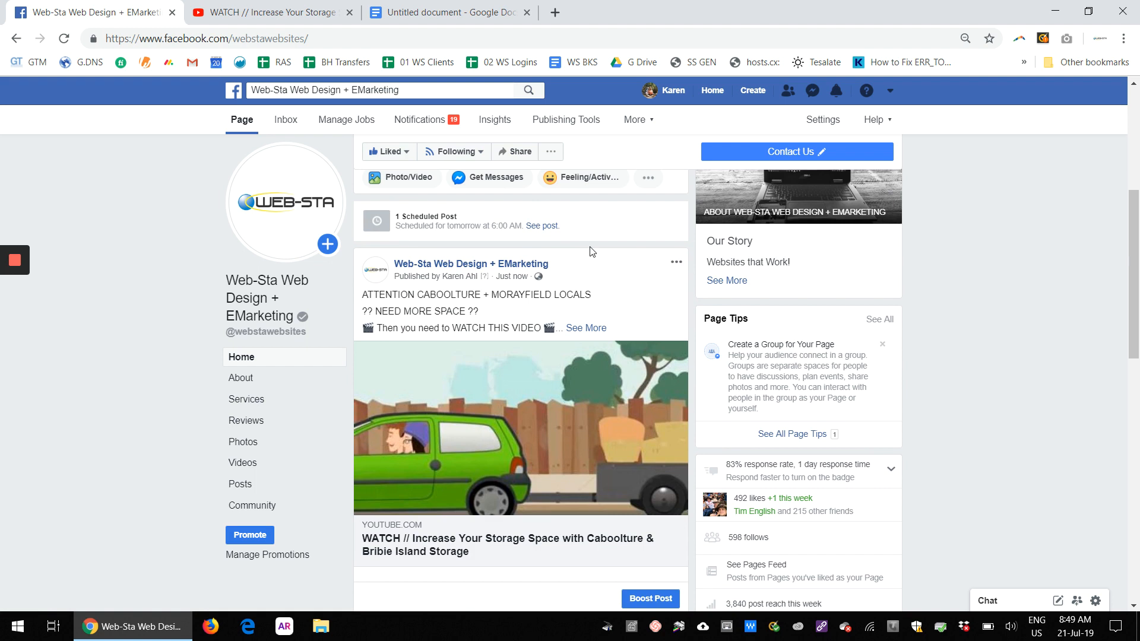
scroll(591, 252, down, 1)
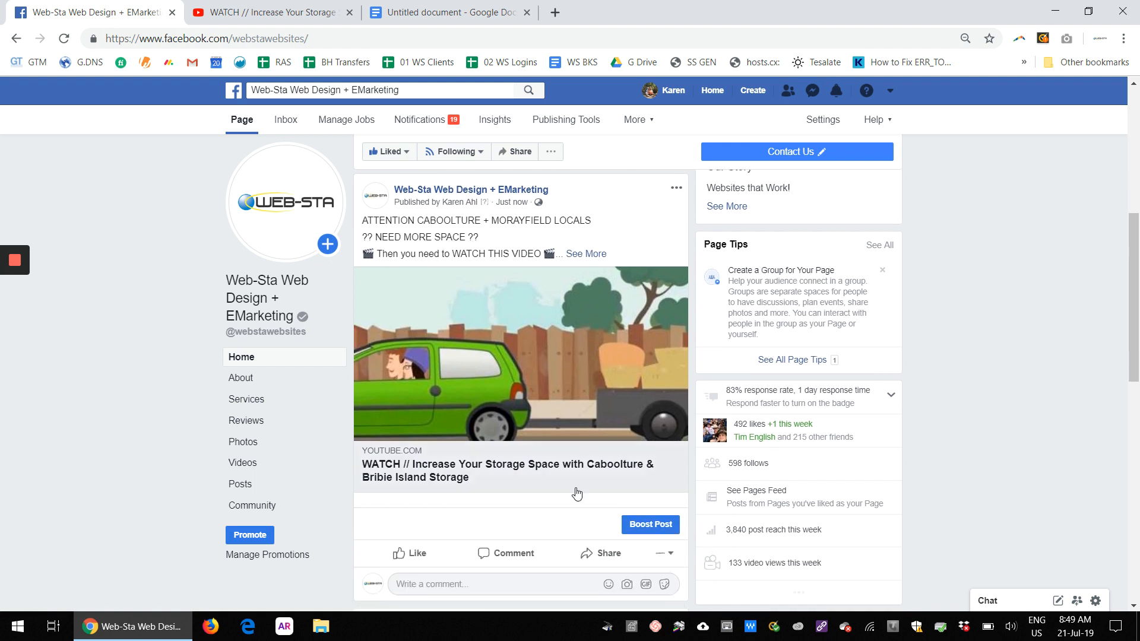
Step: Start sharing the published post to a page you manage
click(590, 562)
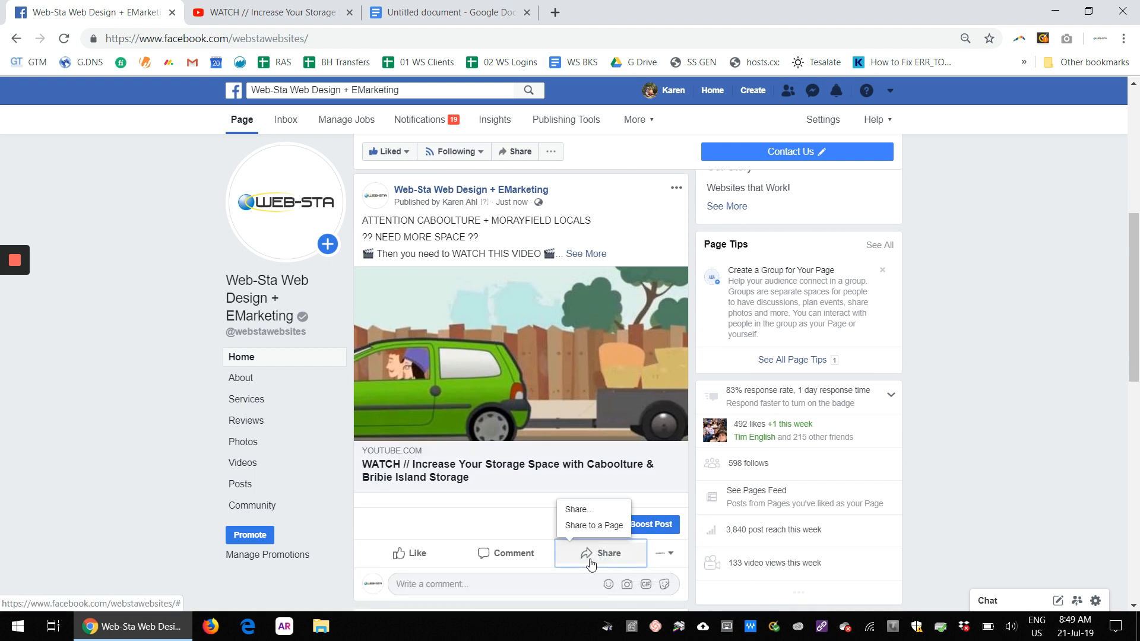
click(588, 523)
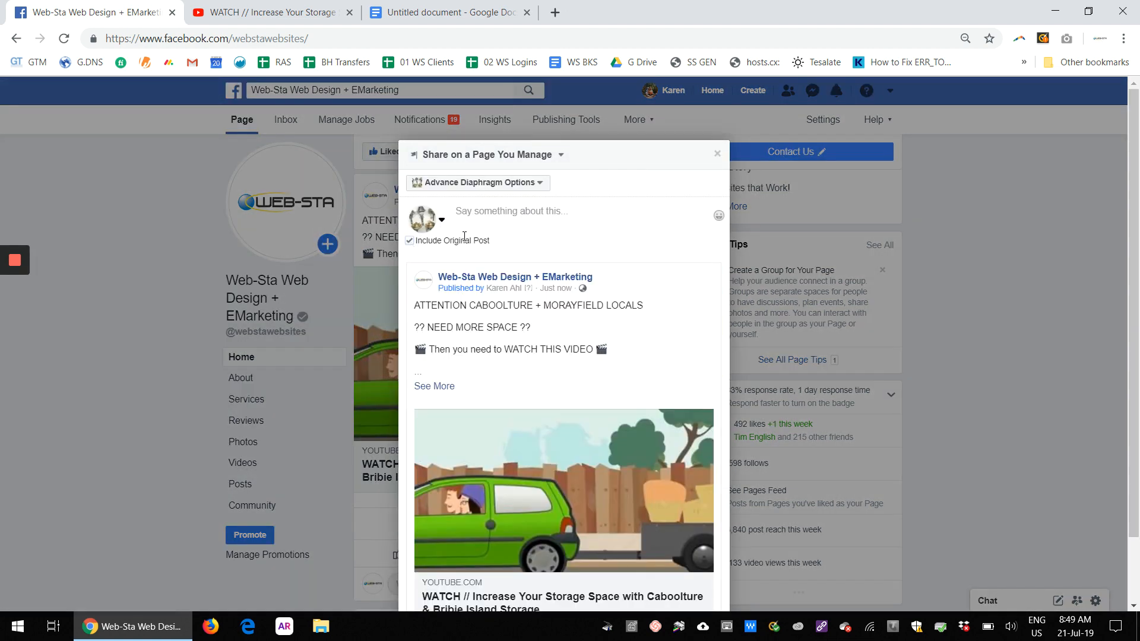
click(538, 183)
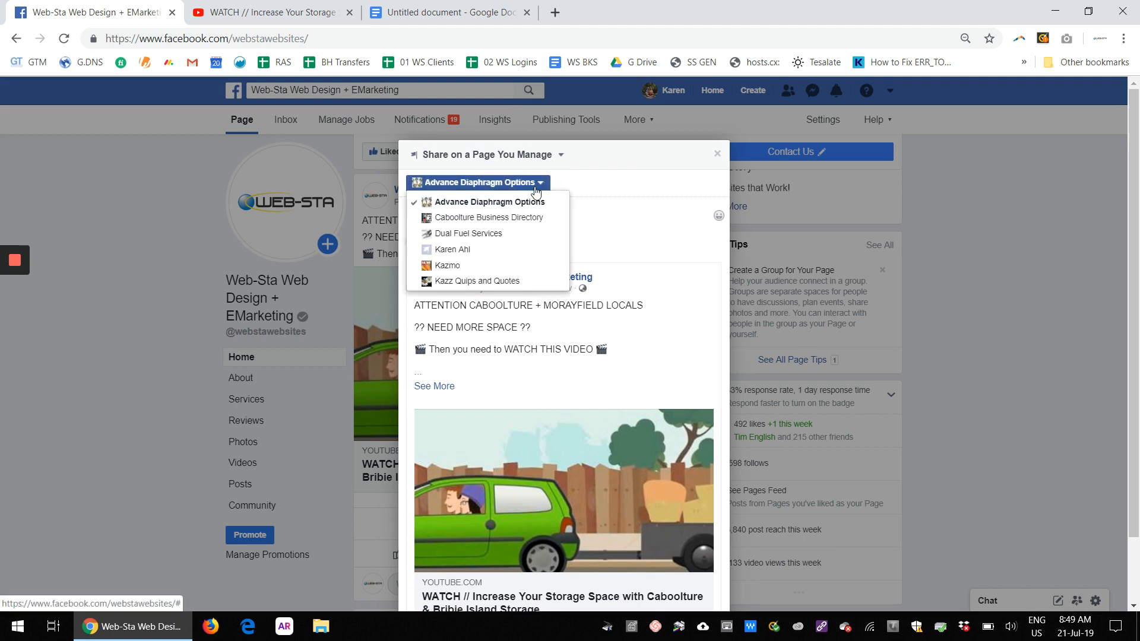
Step: Try sharing the post in a group instead, searching groups for "caboolture busines", before returning to page sharing
click(534, 155)
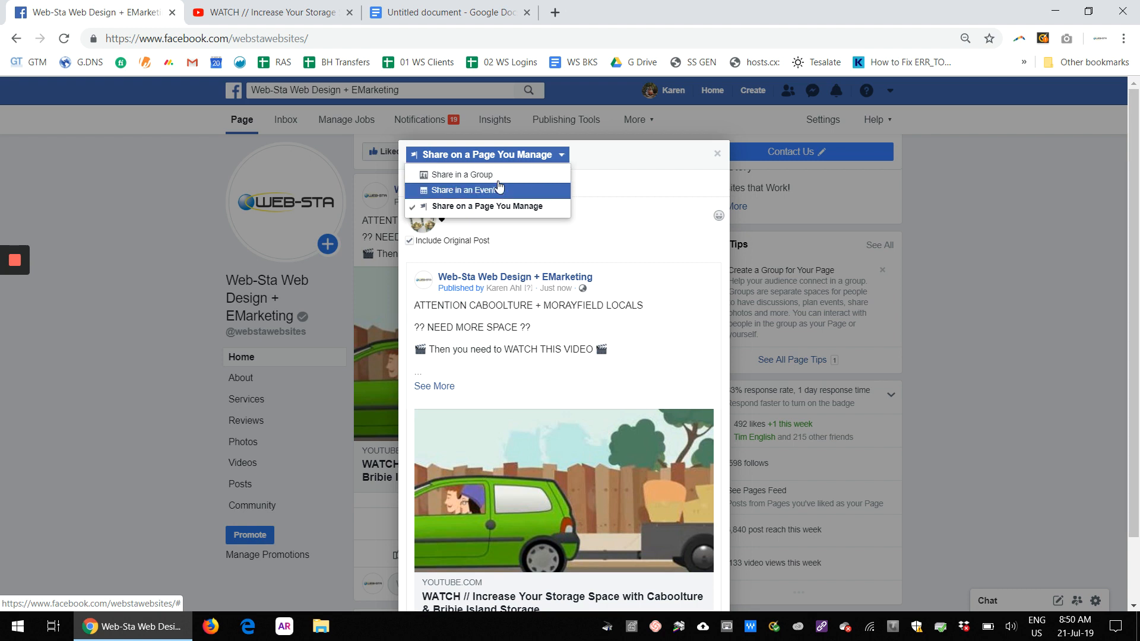
click(448, 175)
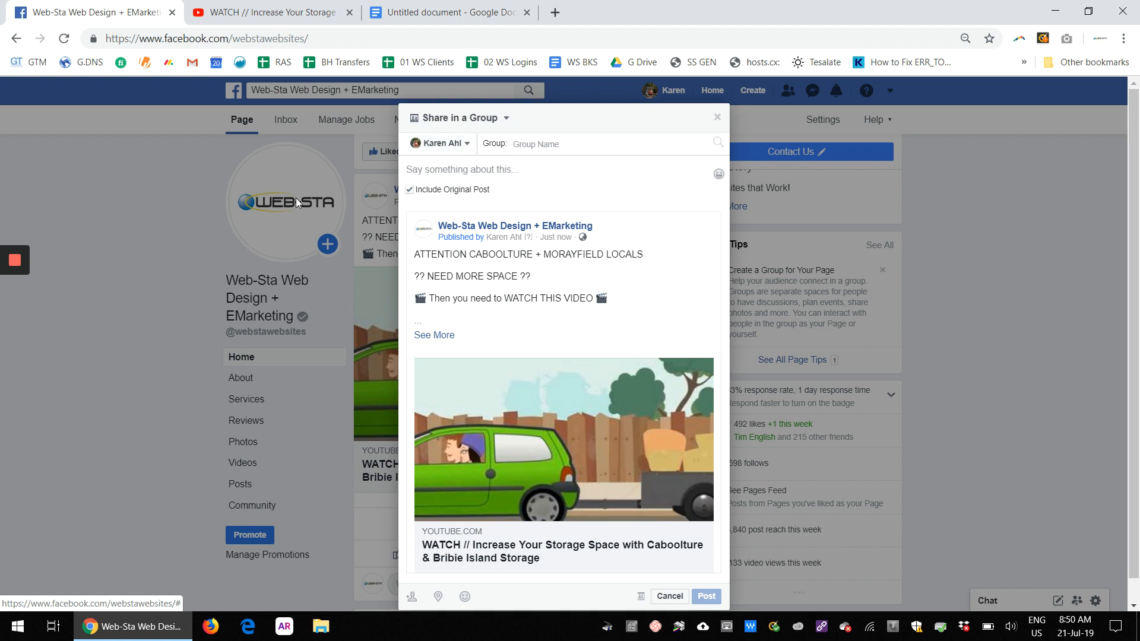
click(543, 144)
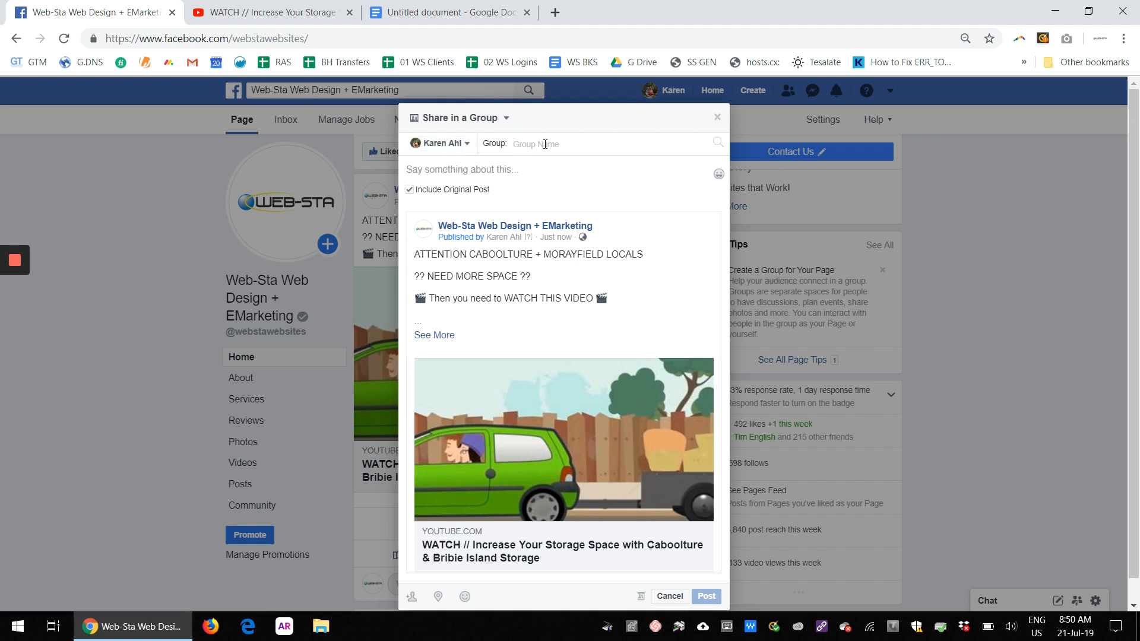
text(cab)
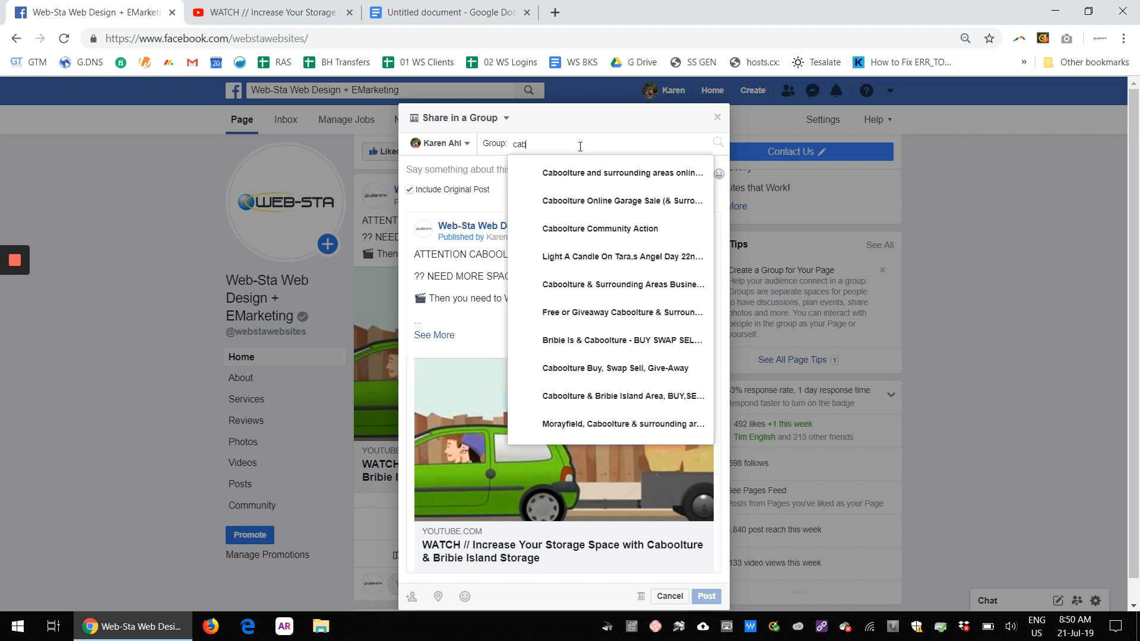
text(oolture )
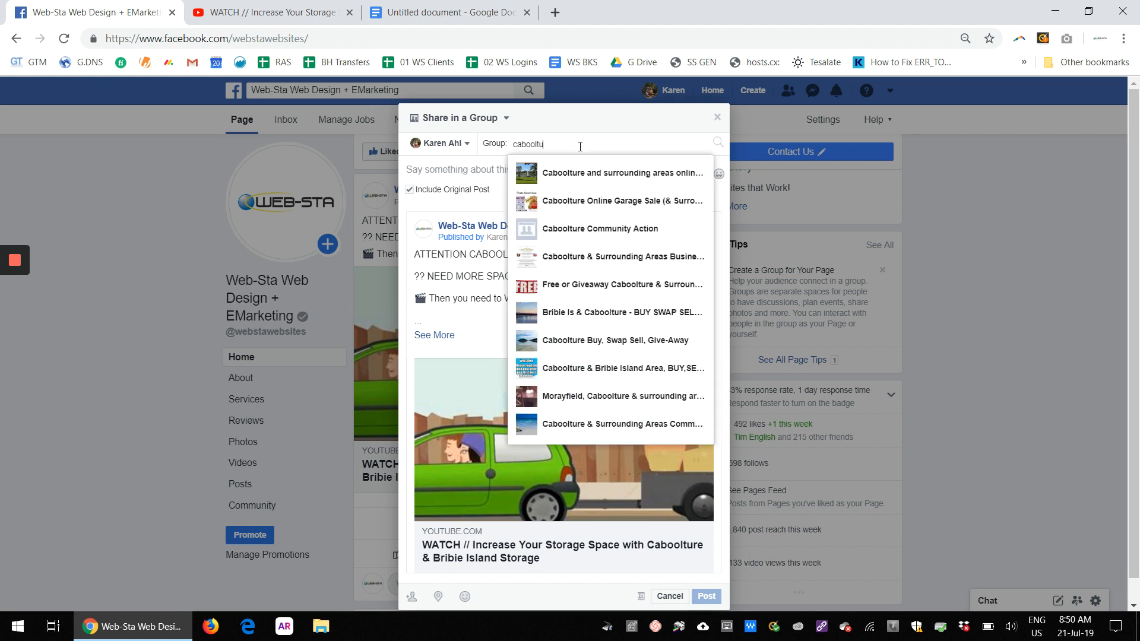
text(busines)
key(BackSpace)
key(BackSpace)
key(BackSpace)
key(BackSpace)
key(BackSpace)
key(BackSpace)
key(BackSpace)
key(BackSpace)
click(498, 118)
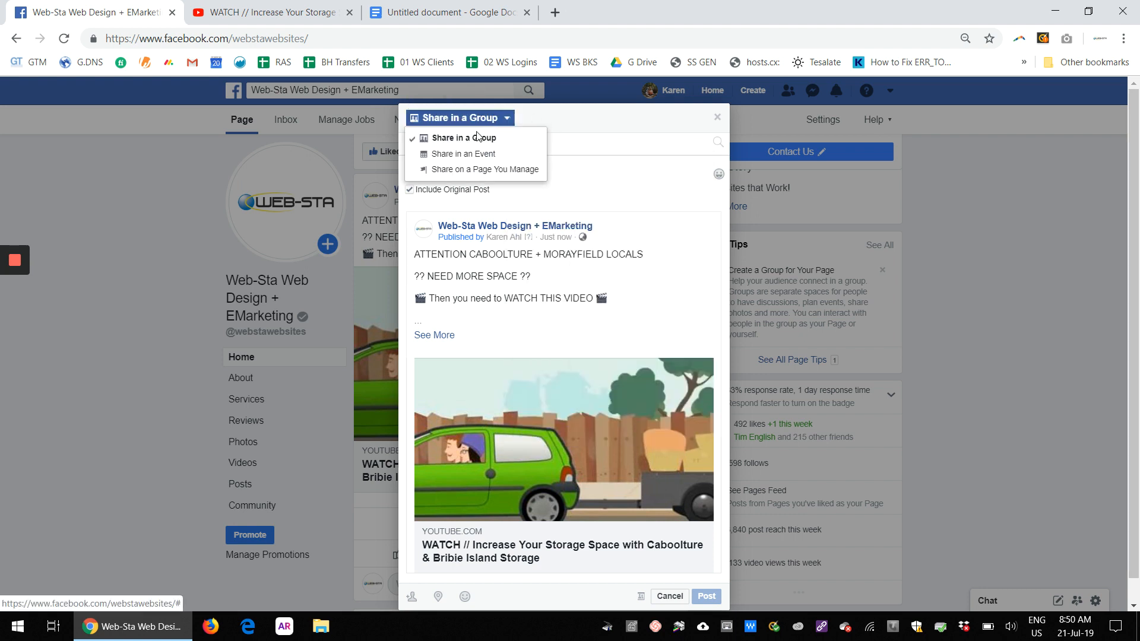
click(475, 169)
Step: Choose Caboolture Business Directory as the page to share the post on
click(538, 146)
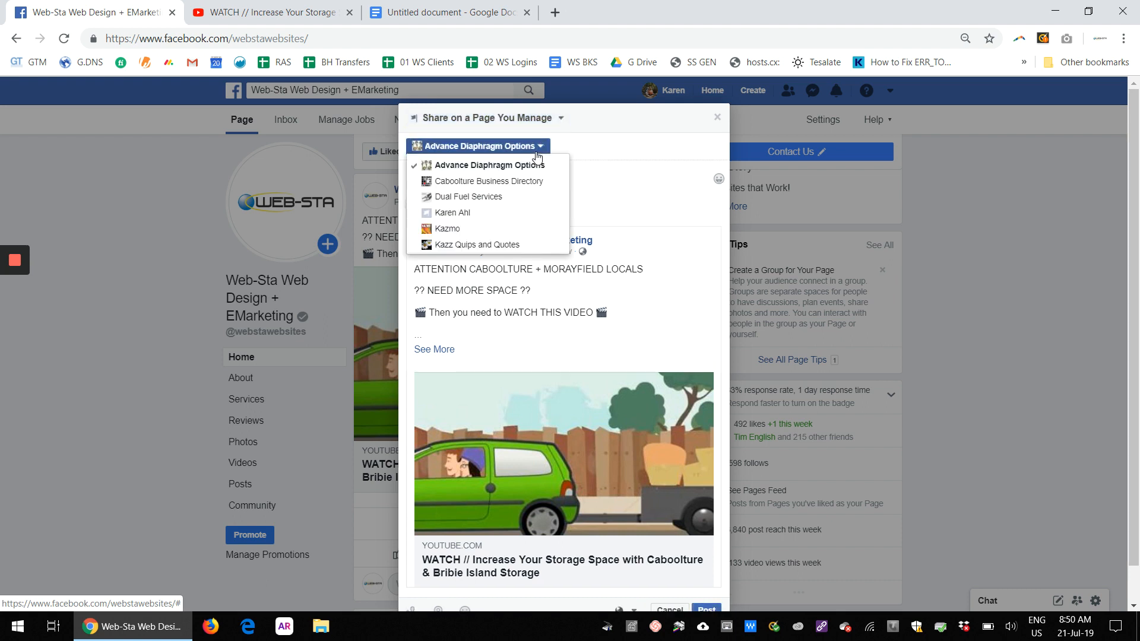
click(475, 181)
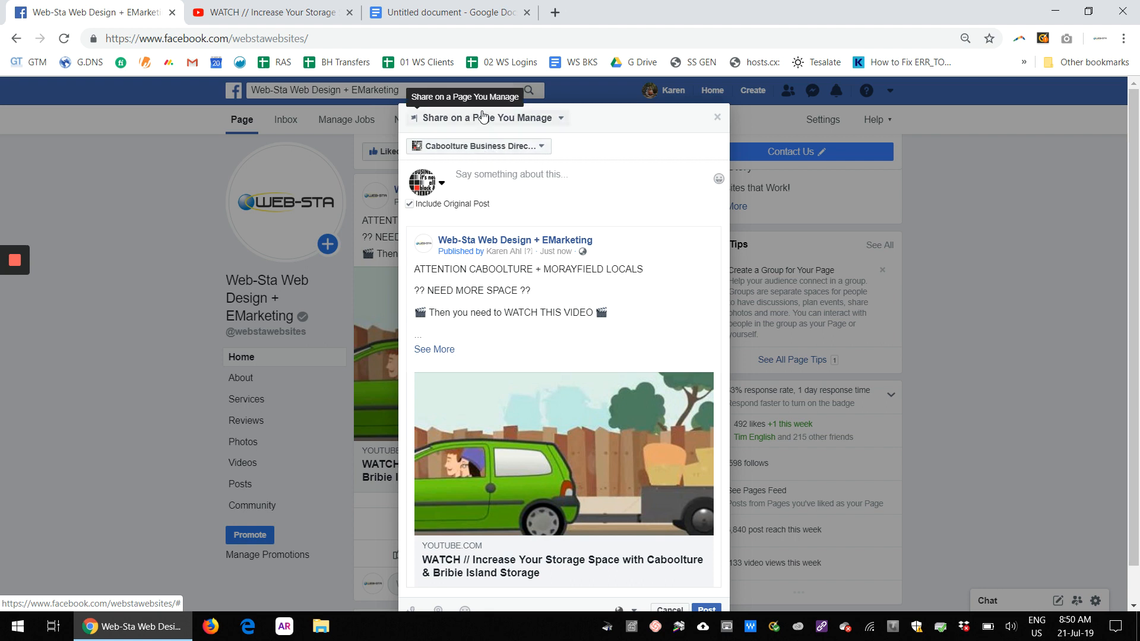
click(500, 121)
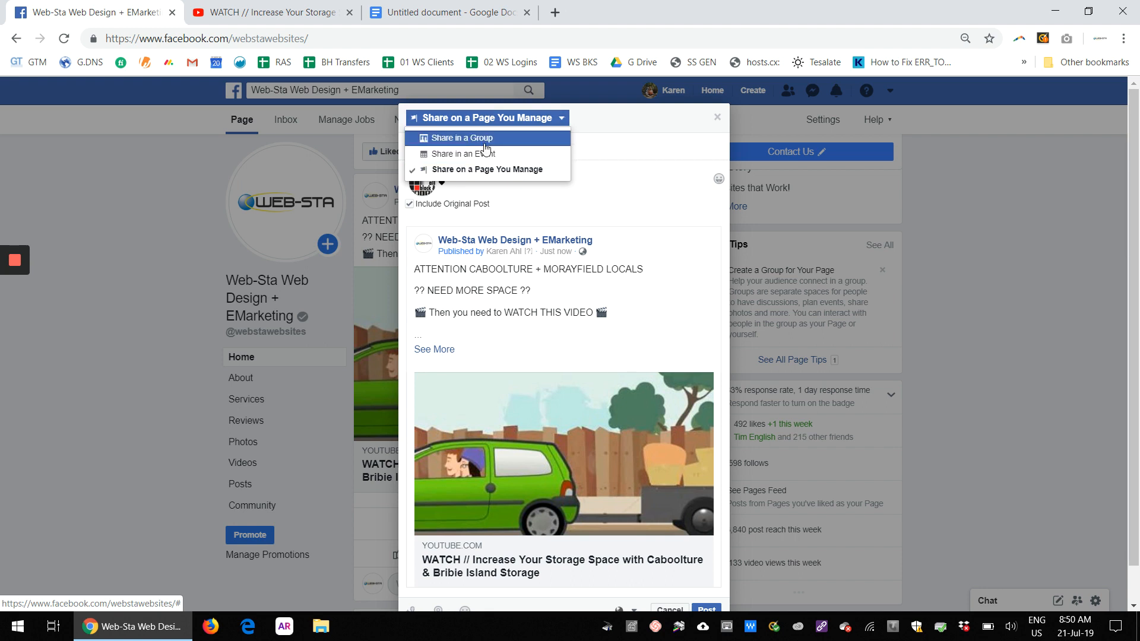
click(623, 152)
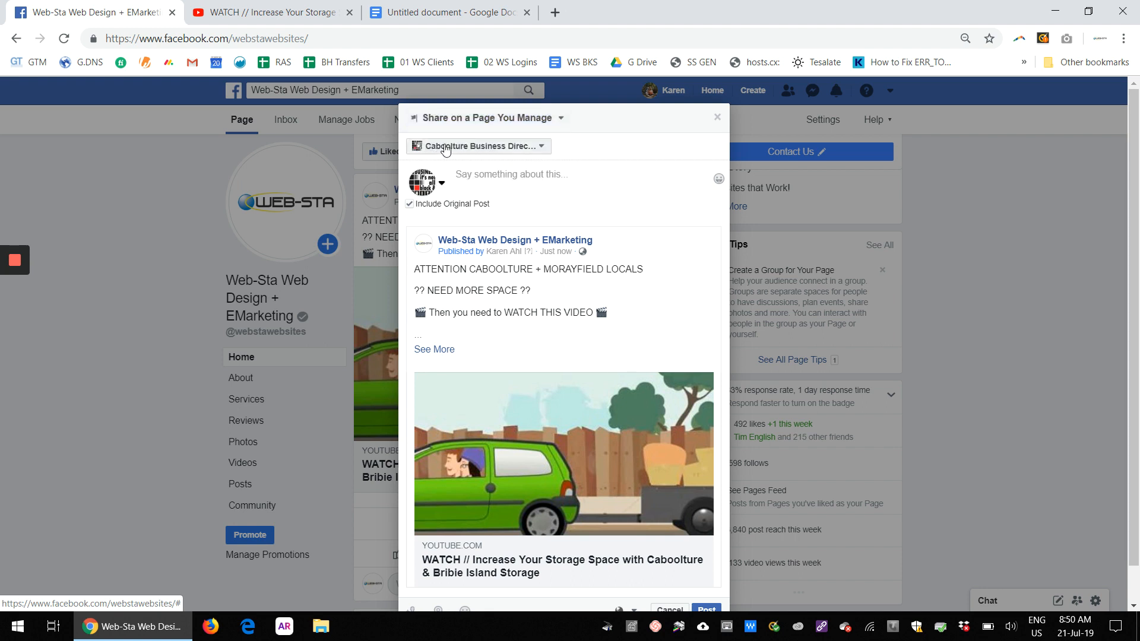
Step: Write the share caption #supportlocalbusiness in the post box for the Caboolture Business Directory page
click(516, 175)
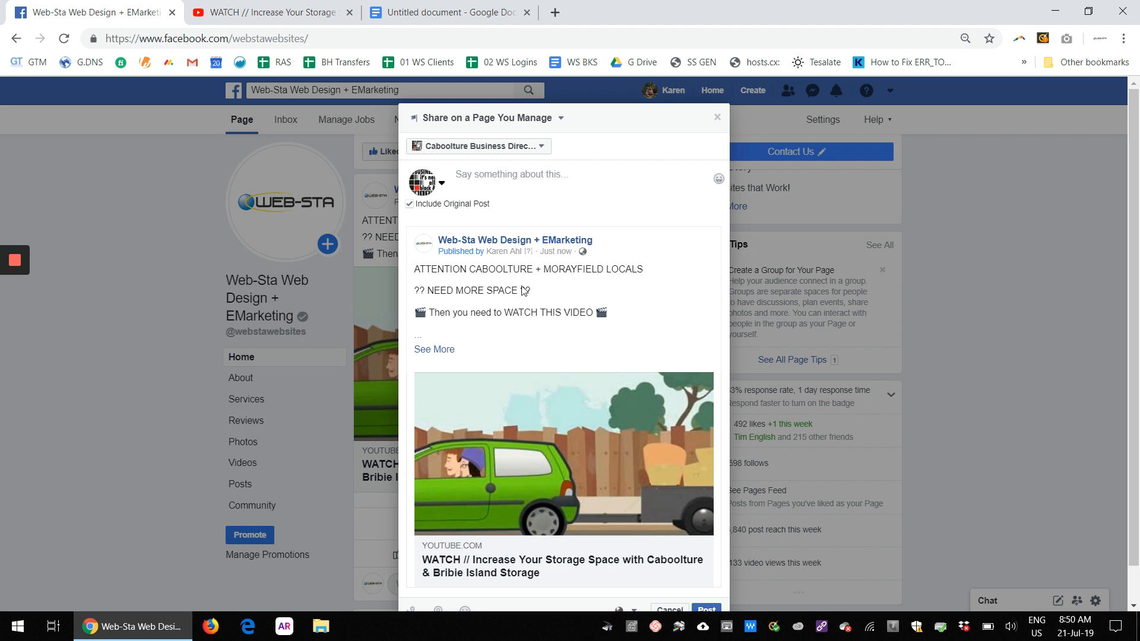
click(482, 172)
text(Anoth)
key(BackSpace)
key(BackSpace)
key(BackSpace)
key(BackSpace)
key(BackSpace)
key(BackSpace)
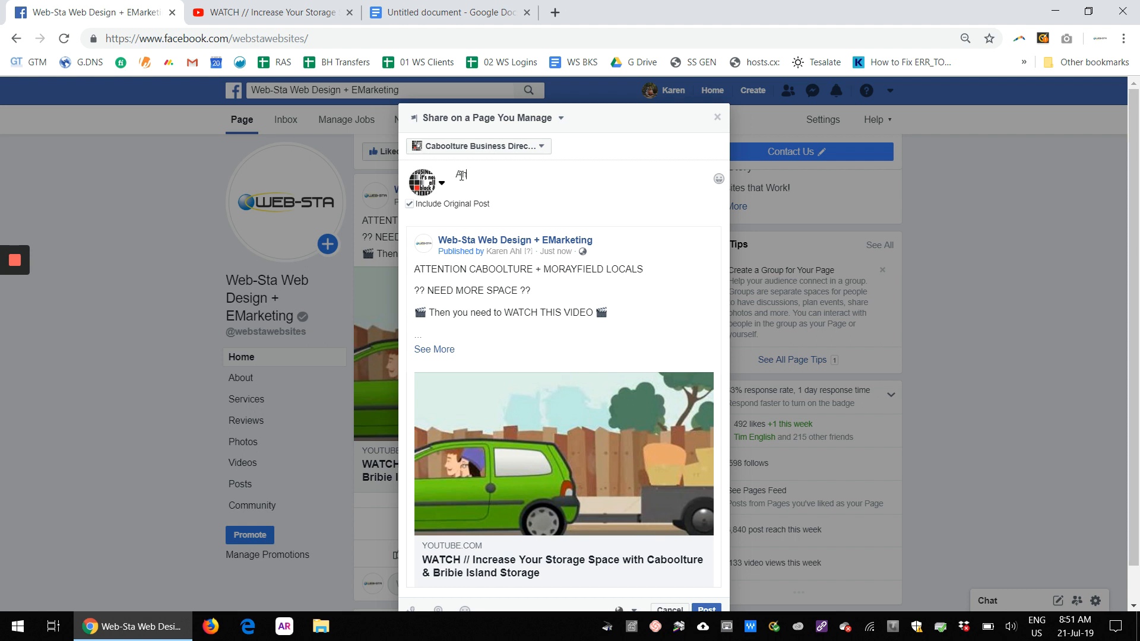
text(#supportlocalbusuness)
key(BackSpace)
key(BackSpace)
key(BackSpace)
key(BackSpace)
key(BackSpace)
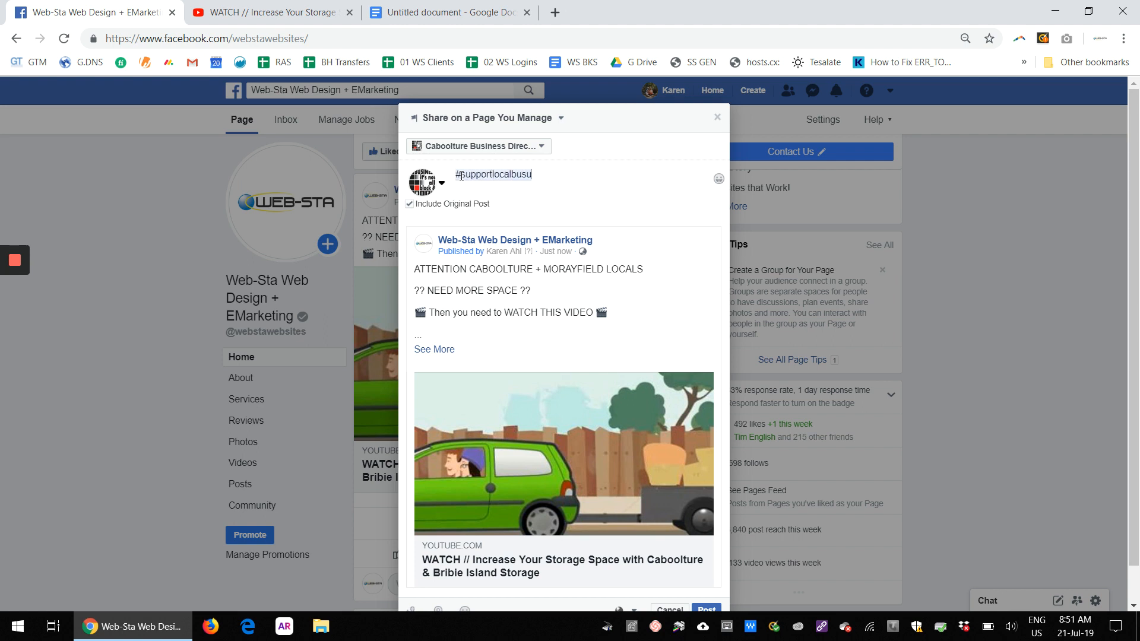
text(iness)
Step: Insert a pointing-hand emoji before the #supportlocalbusiness hashtag in the caption
click(718, 179)
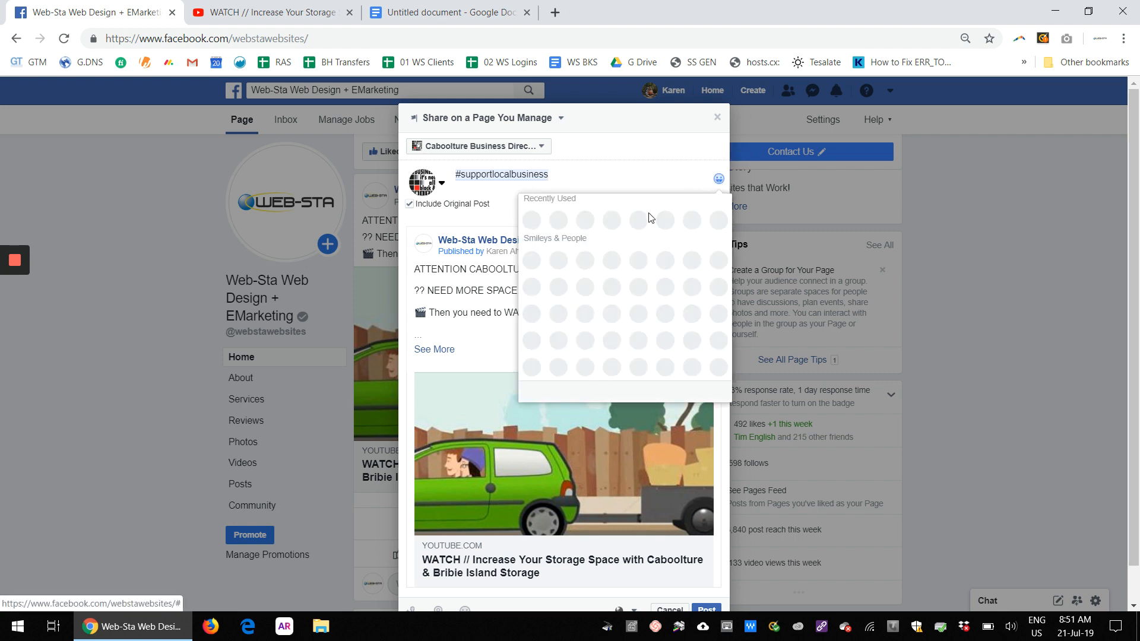
scroll(612, 315, down, 4)
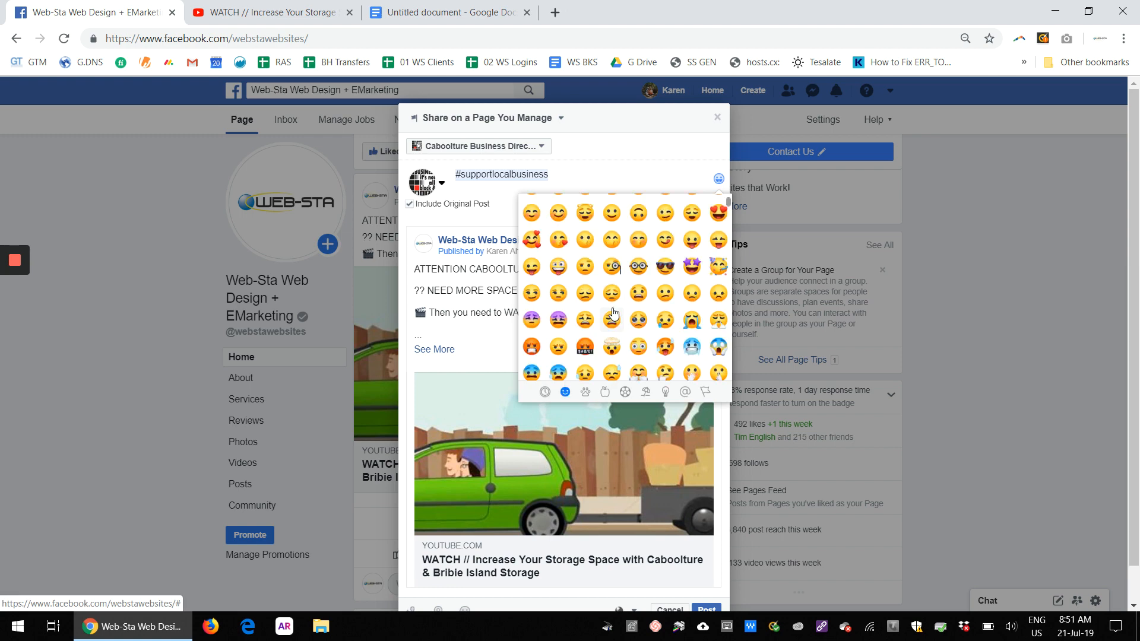
scroll(613, 313, up, 4)
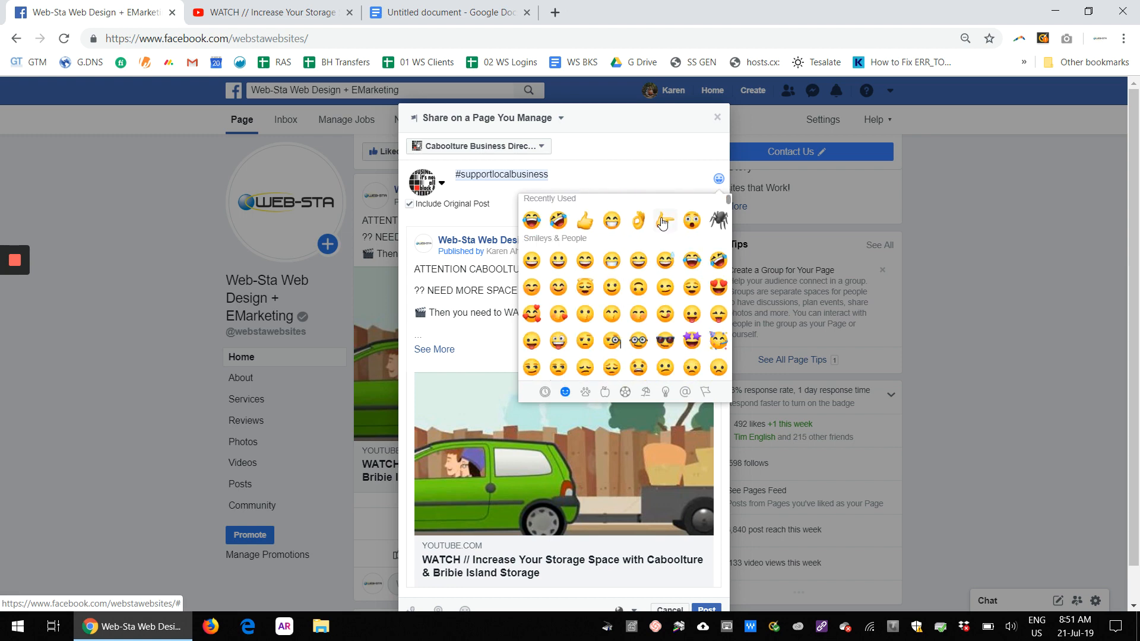
click(664, 220)
key(BackSpace)
key(BackSpace)
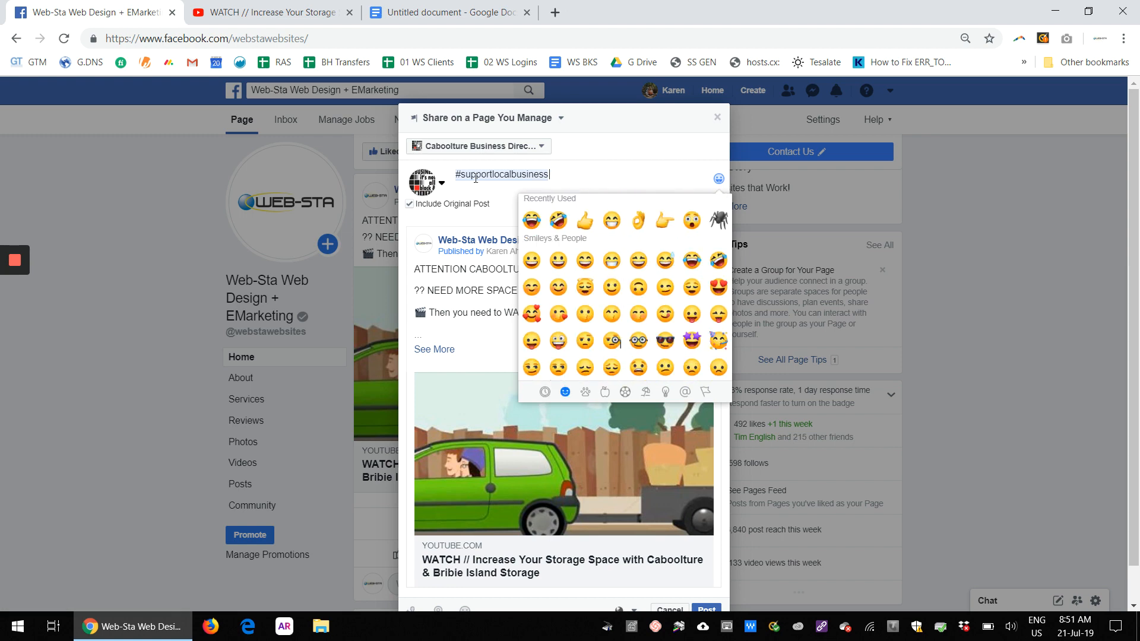
click(664, 221)
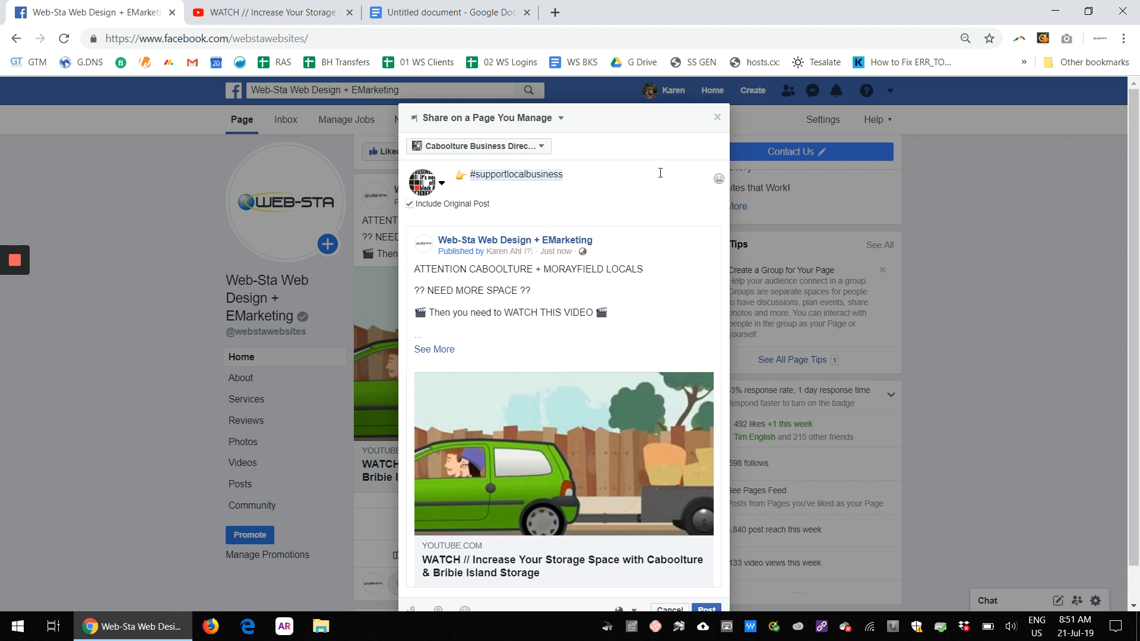
Step: Post the share to the Caboolture Business Directory page
scroll(629, 403, down, 1)
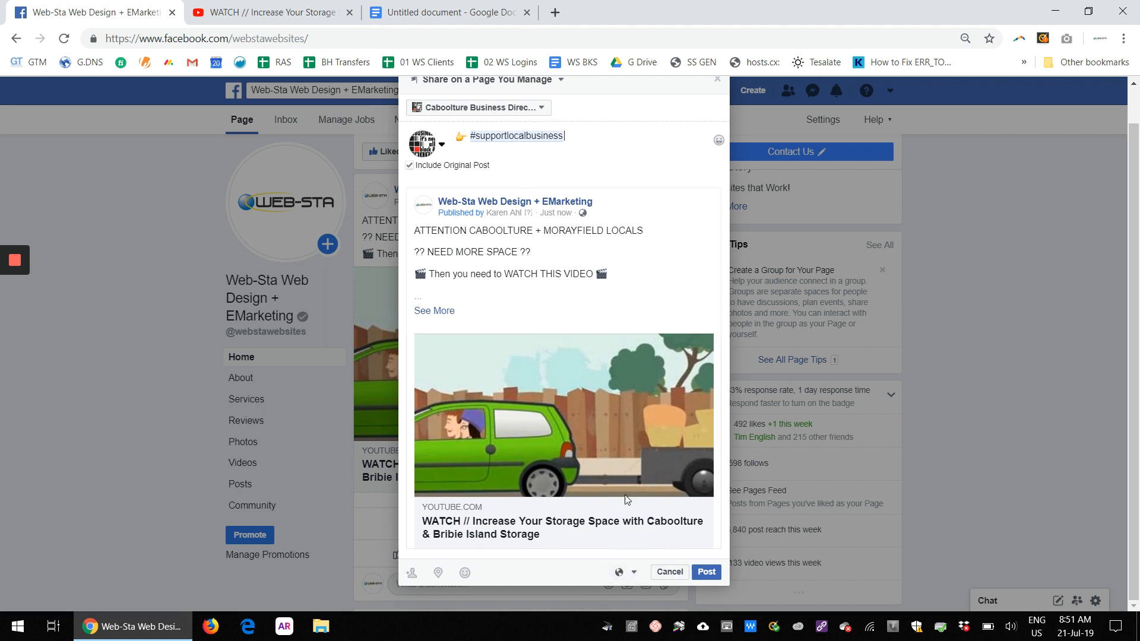
click(711, 575)
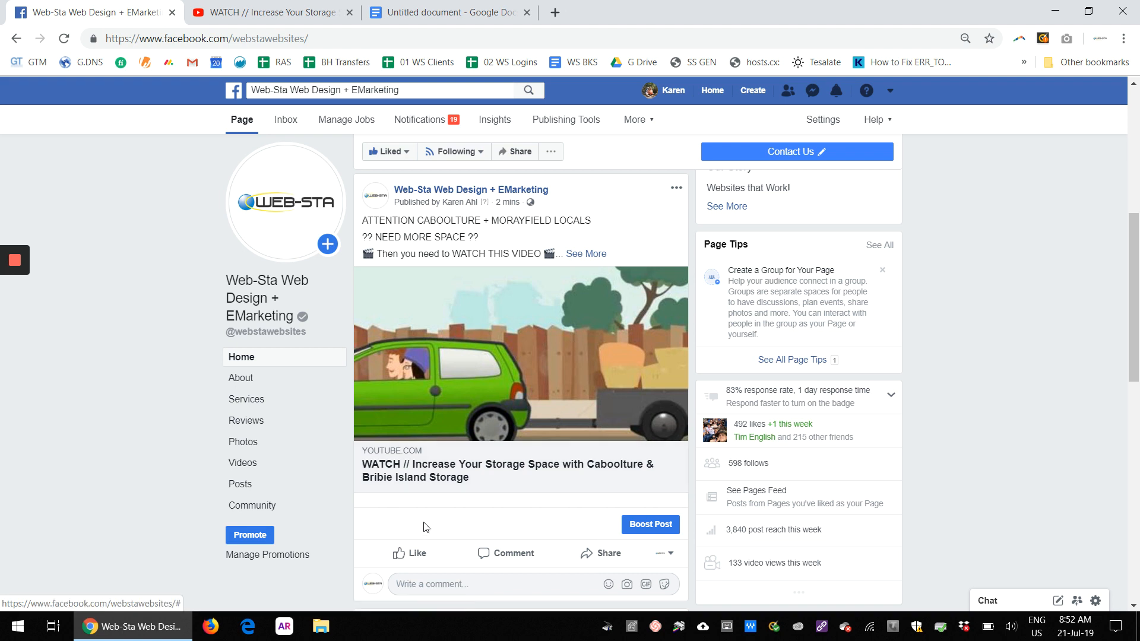
Step: Reload the page and scroll through the timeline to review the shared video post
click(64, 40)
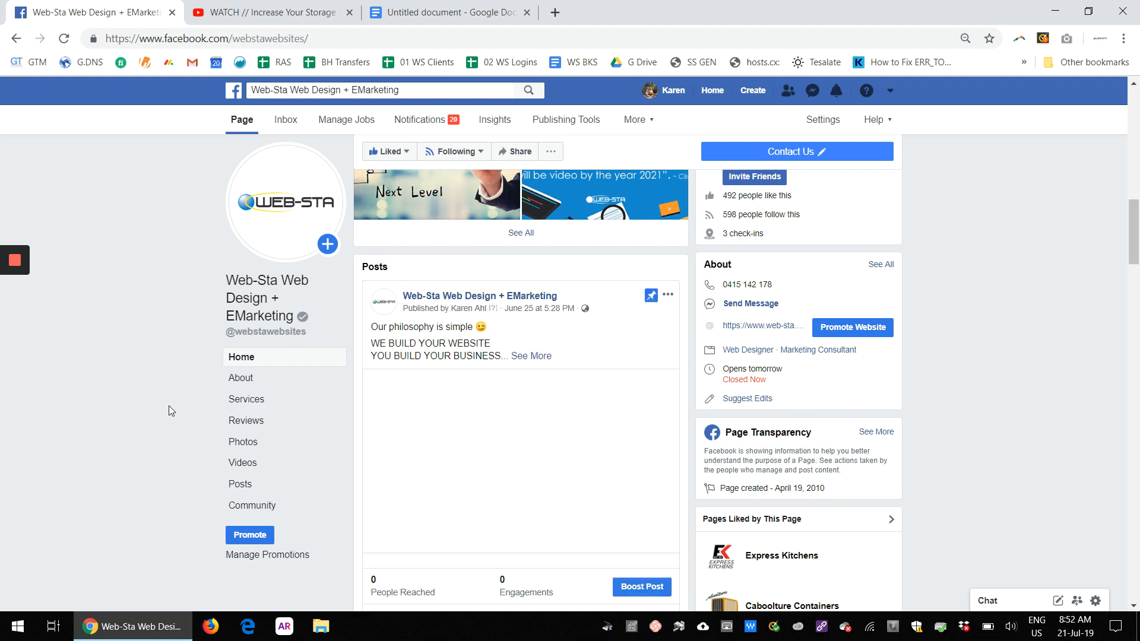
scroll(168, 405, down, 5)
scroll(168, 406, down, 6)
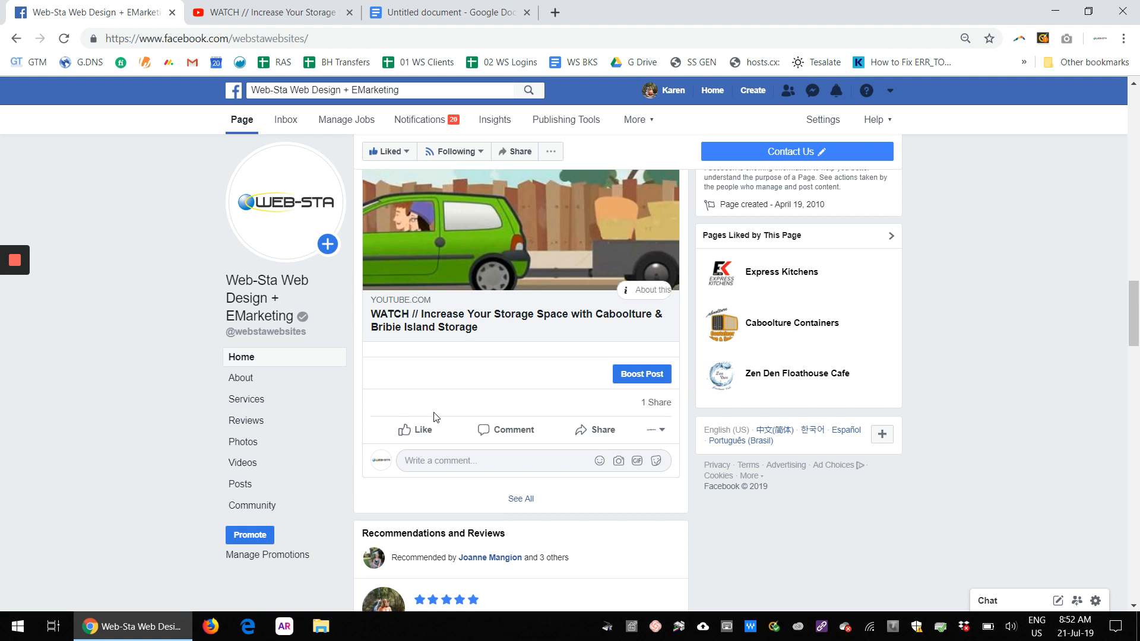
scroll(434, 417, up, 4)
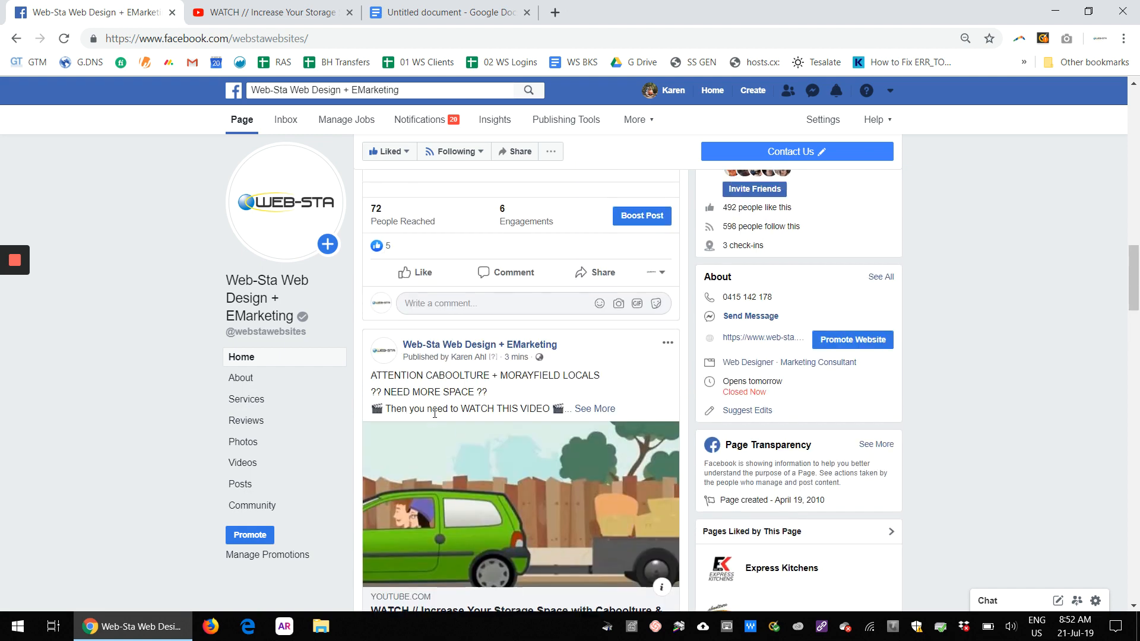
scroll(433, 386, down, 2)
Step: Look over the YouTube video tab and the drafted post text in the document, then return to the Facebook page
click(228, 5)
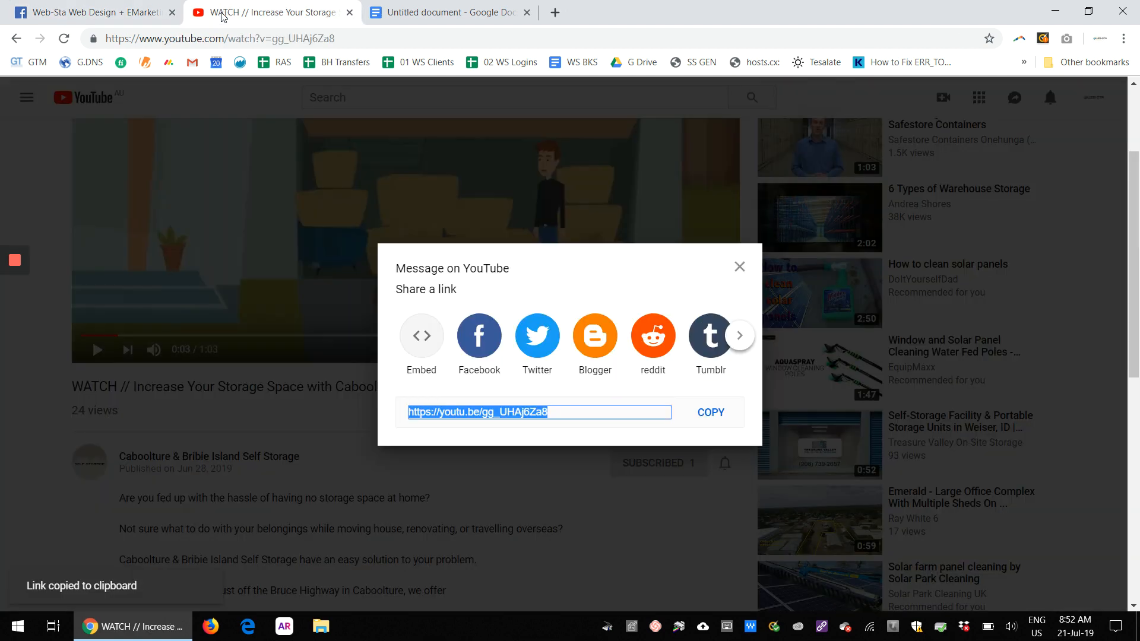
key(Escape)
click(628, 415)
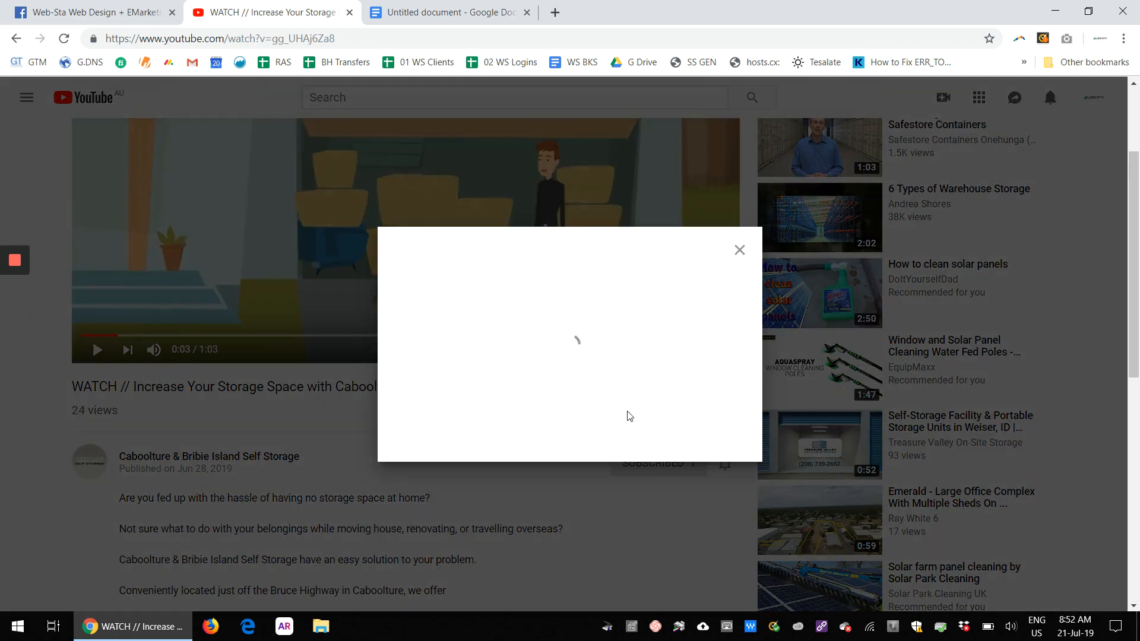
click(398, 6)
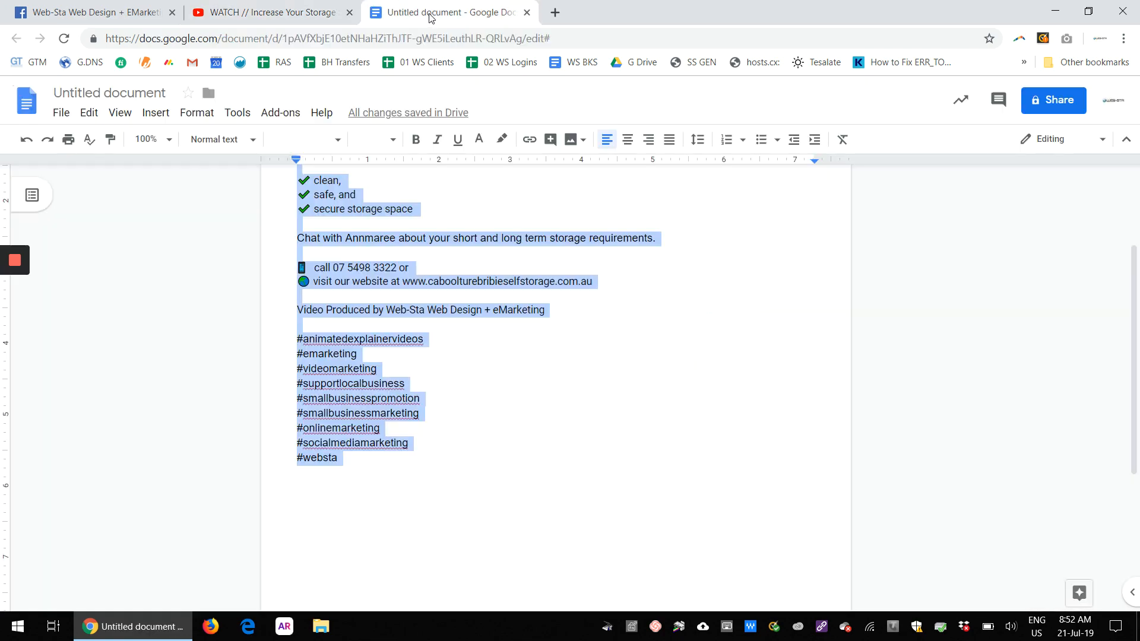
click(468, 440)
scroll(468, 440, up, 3)
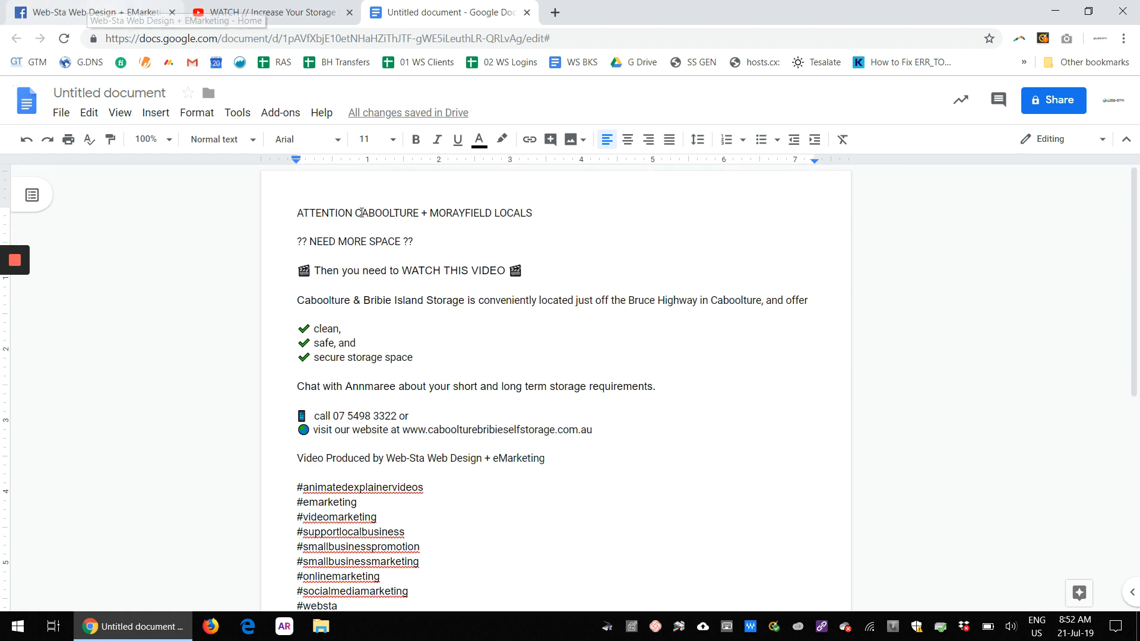
click(87, 11)
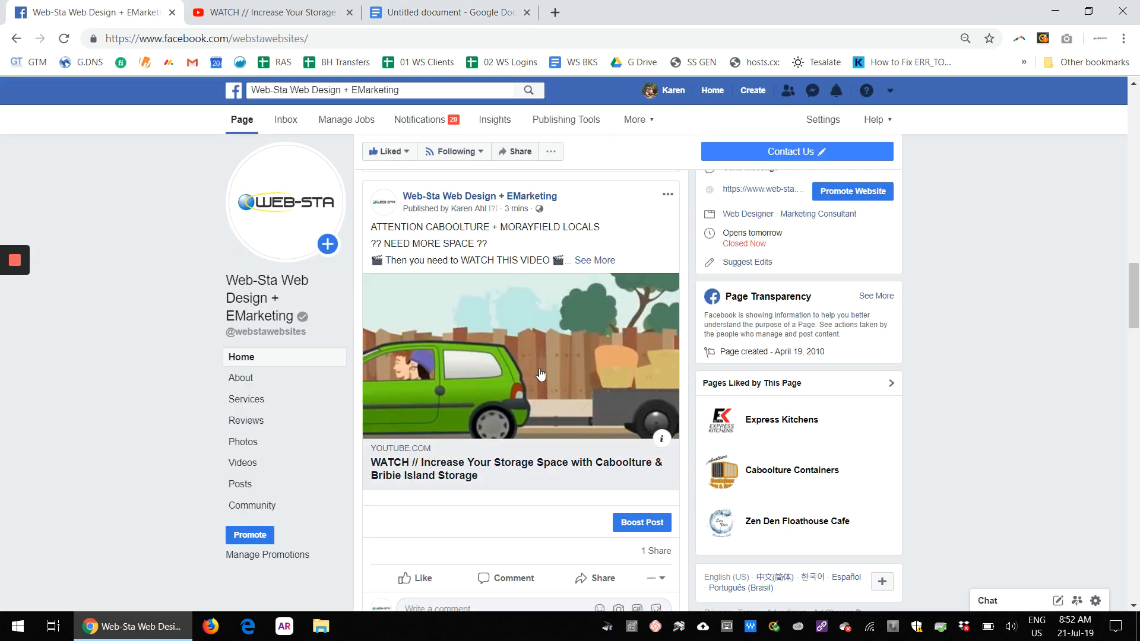